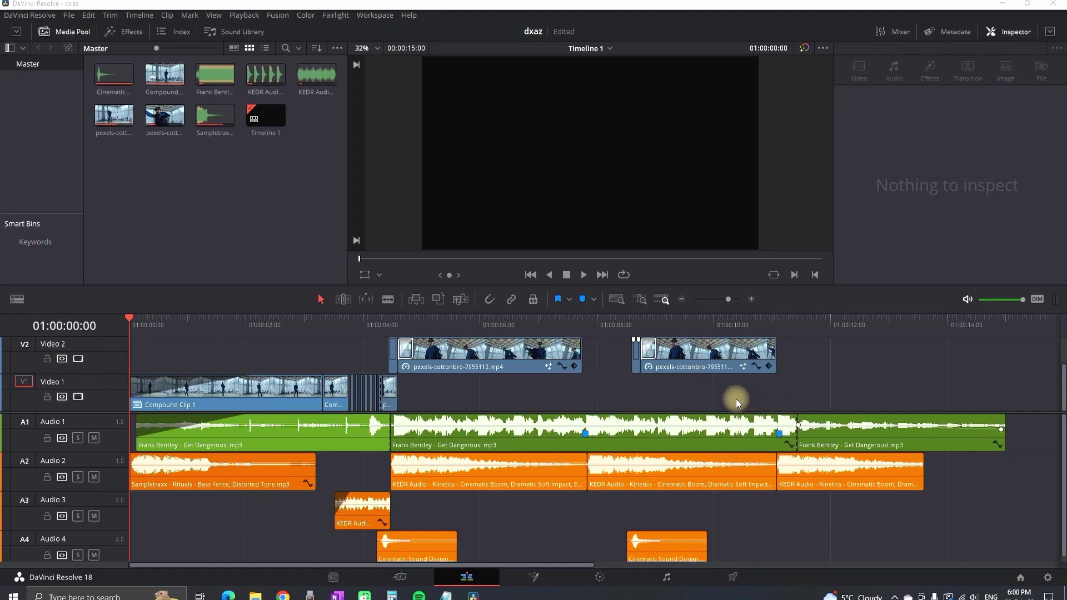
Place pexels-cottonbro-7955106 and pexels-cottonbro-7955110 on Video 1 and play them back
scroll(736, 397, "down", 3)
left_click_drag(114, 123, 389, 395)
left_click_drag(164, 117, 518, 396)
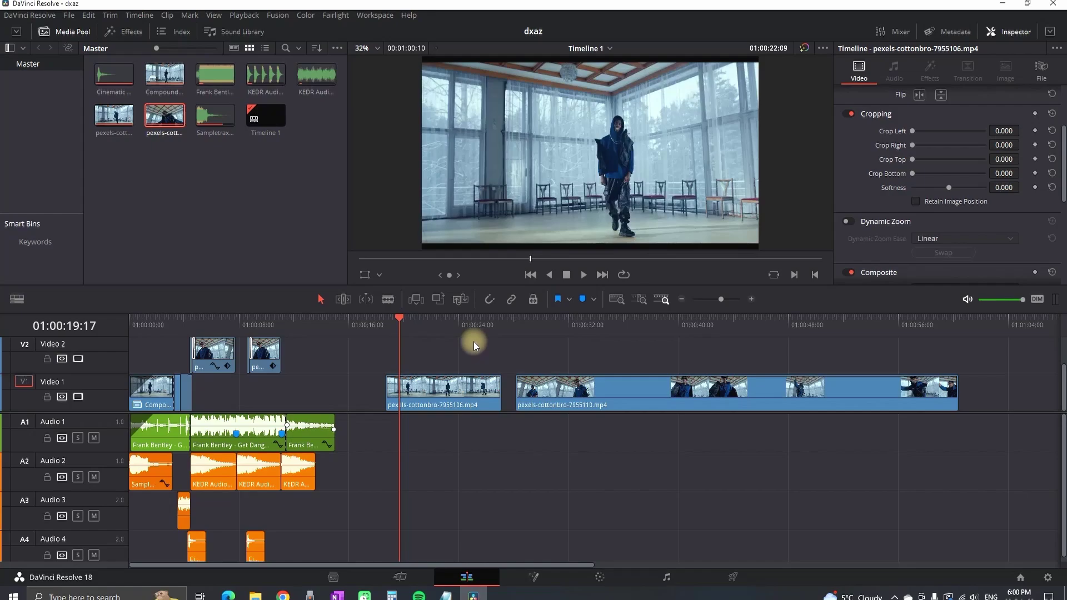
key("space")
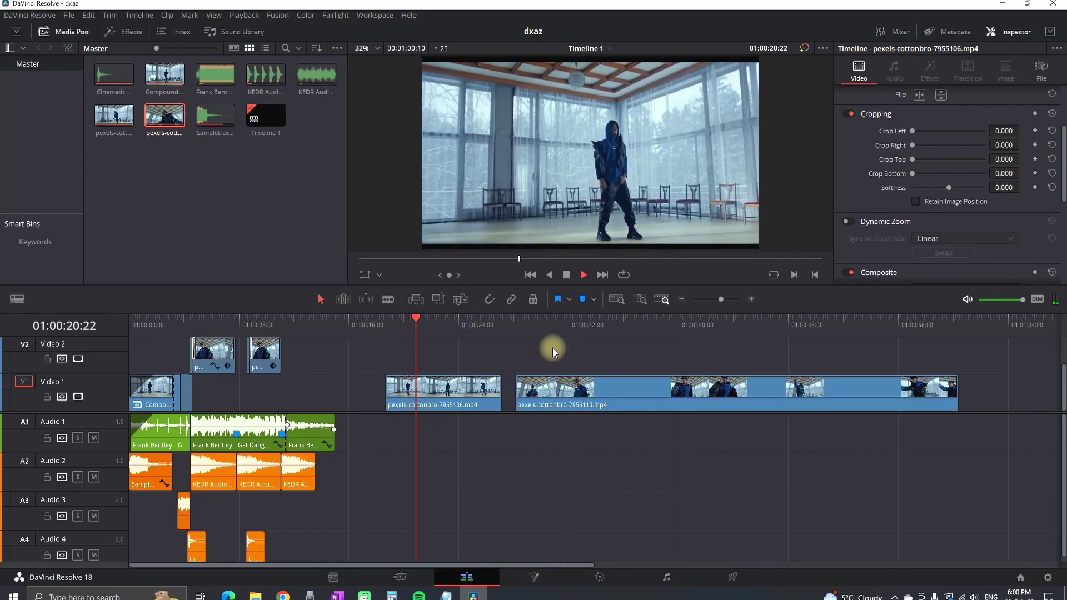
key("space")
Split the pexels-cottonbro-7955110 clip at 01:00:35:06 and delete its tail
left_click(539, 322)
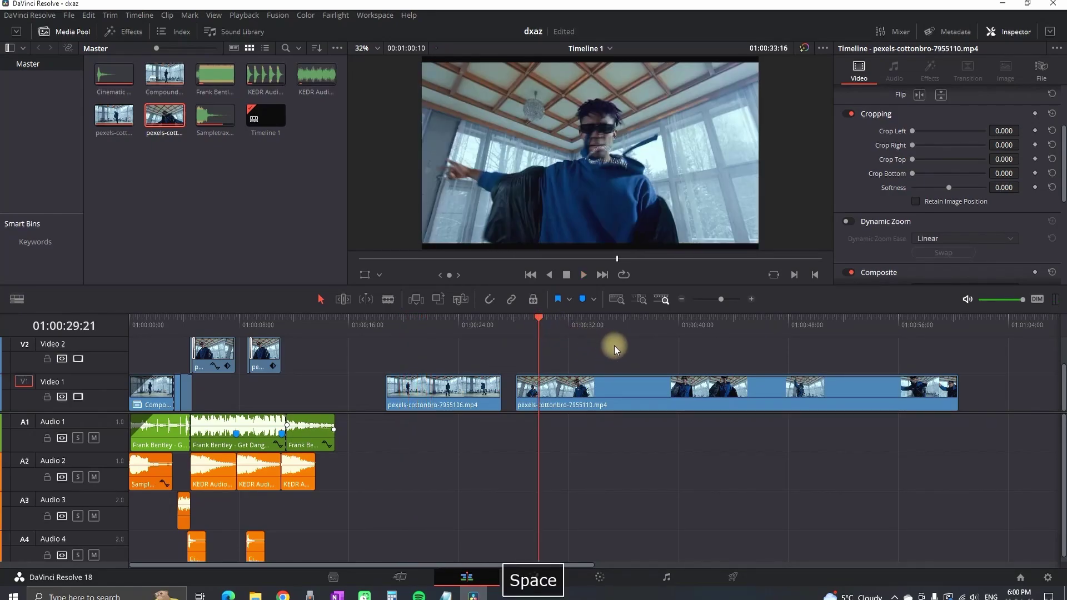
key("space")
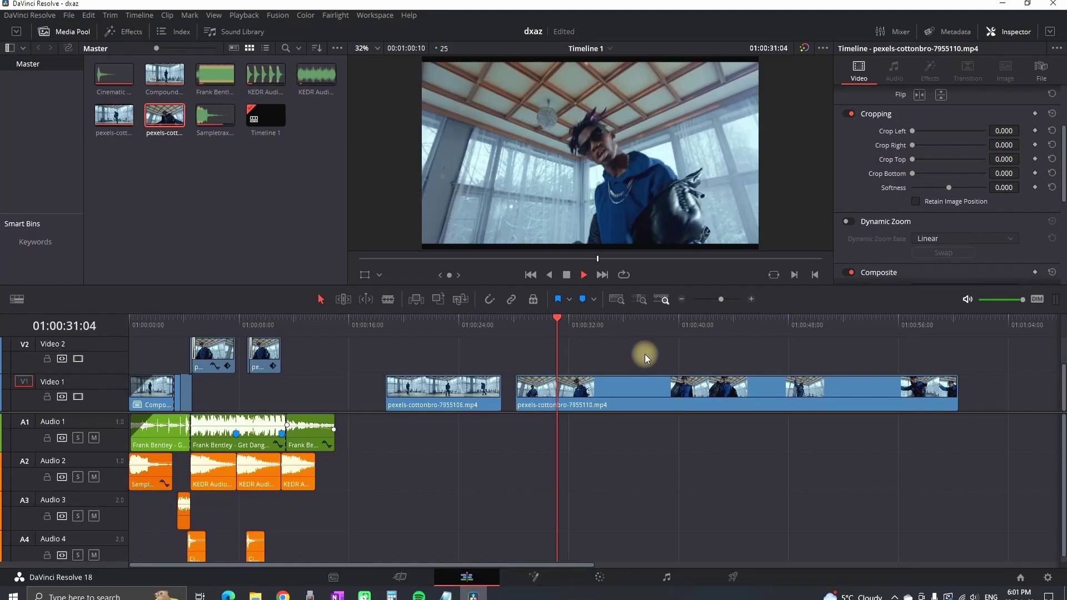
key("space")
left_click(615, 323)
left_click(642, 383)
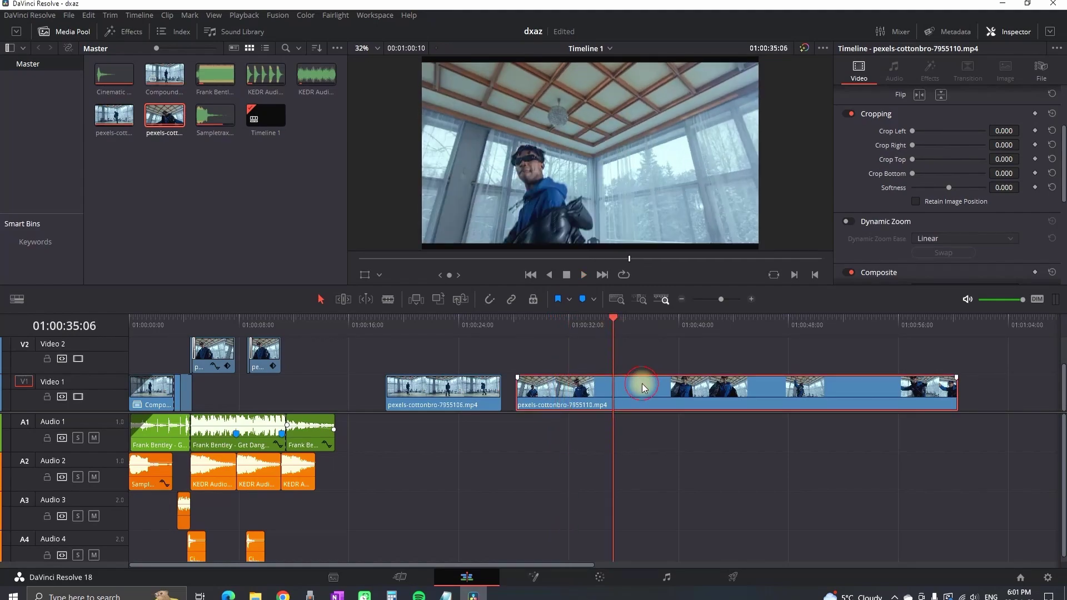
key("ctrl+b")
left_click(649, 385)
key("Delete")
Speed the remaining pexels-cottonbro-7955110 clip up to 115% and play it back from 28:10
left_click(579, 387)
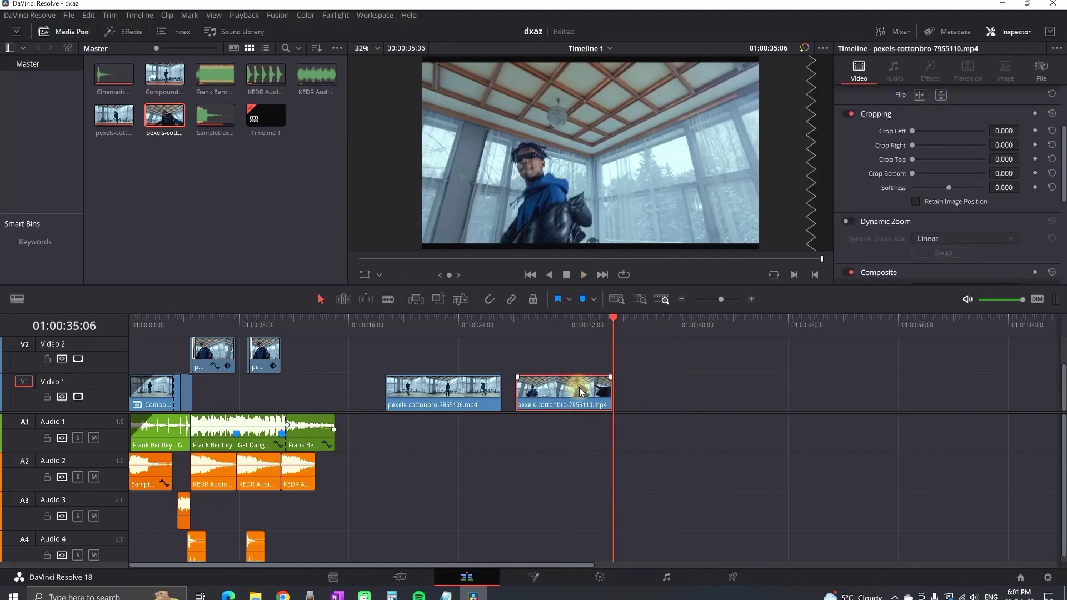
key("ctrl+r")
left_click_drag(610, 369, 568, 369)
left_click(519, 325)
key("ctrl+r")
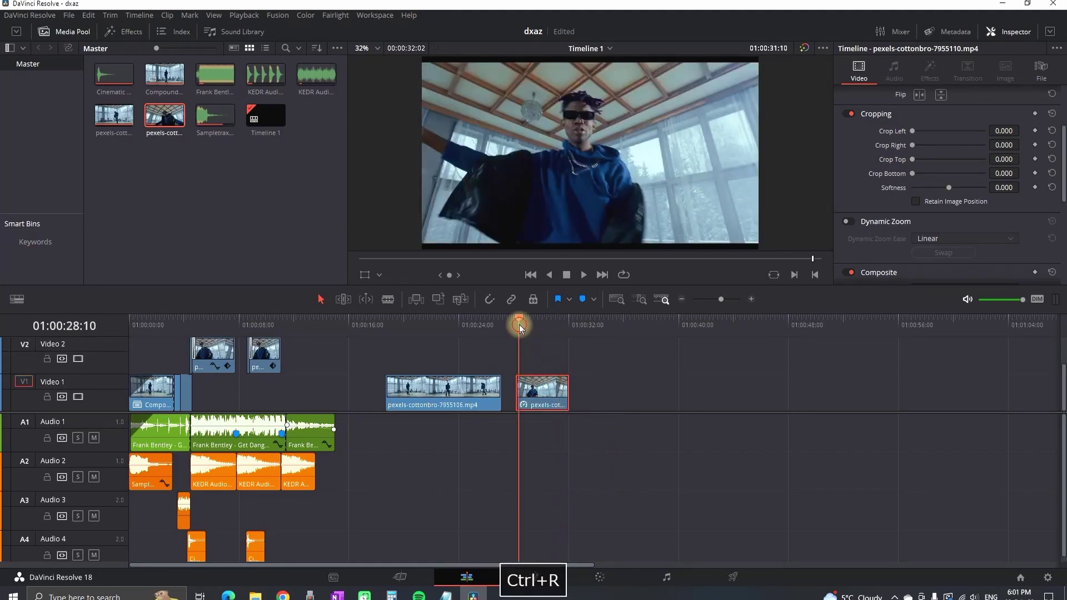
key("space")
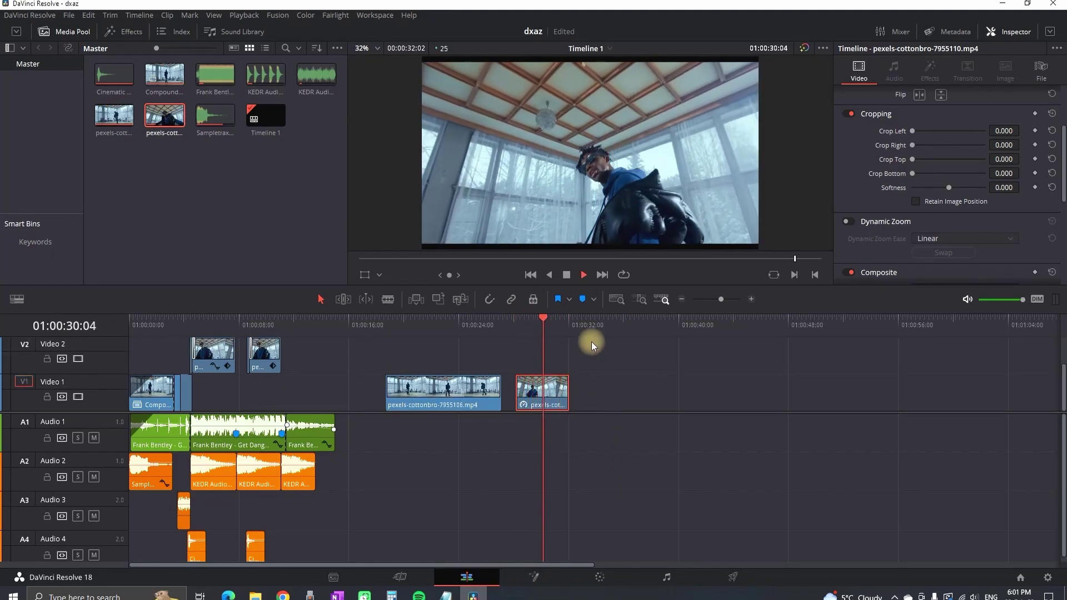
key("space")
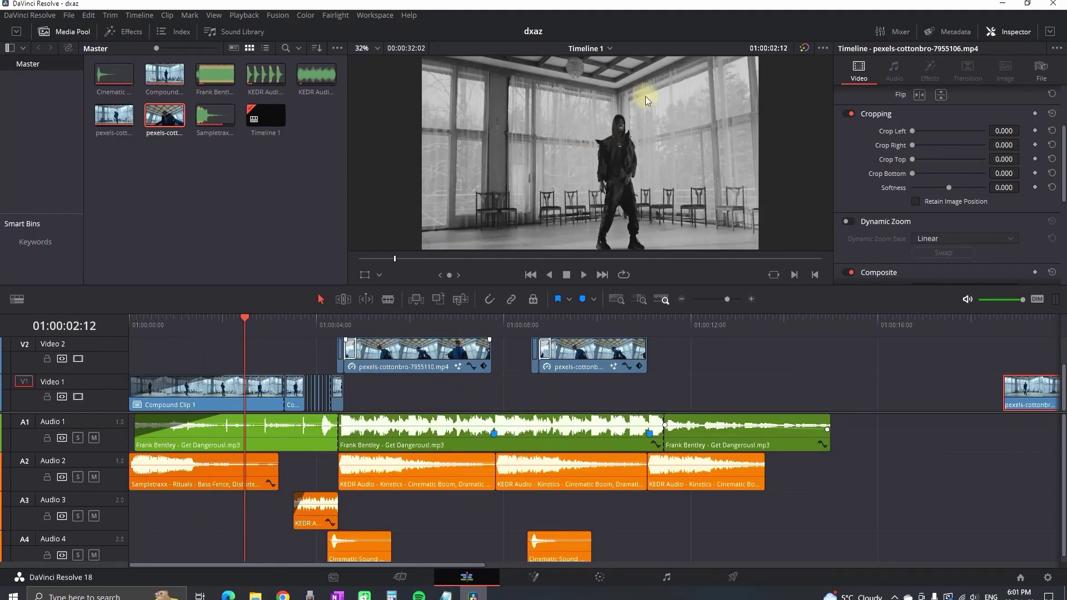
left_click(228, 377)
key("ctrl+z")
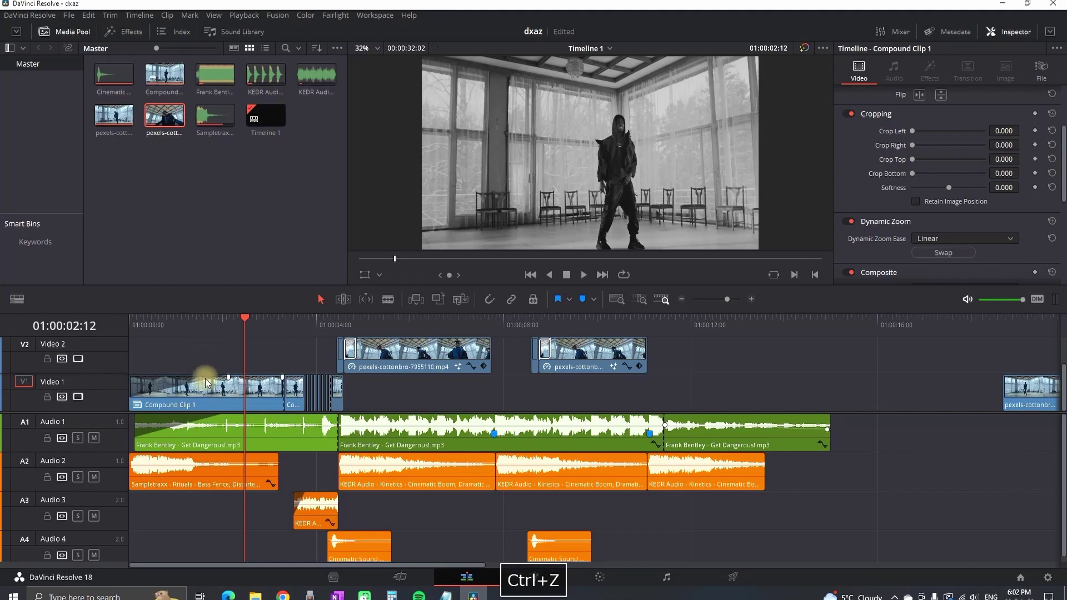
left_click_drag(228, 416, 232, 416)
key("ctrl+z")
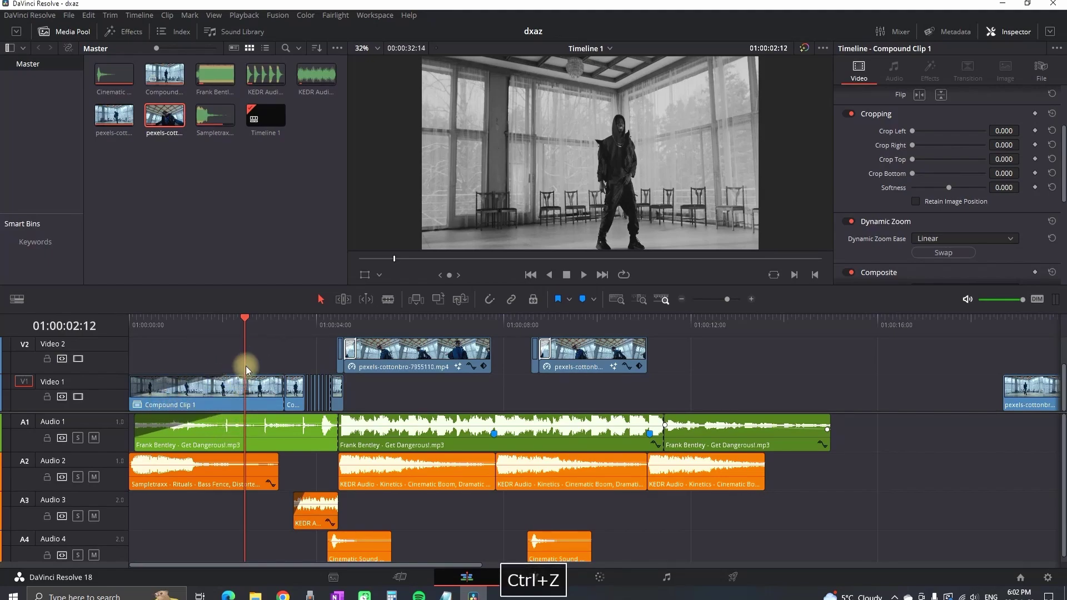
left_click(583, 274)
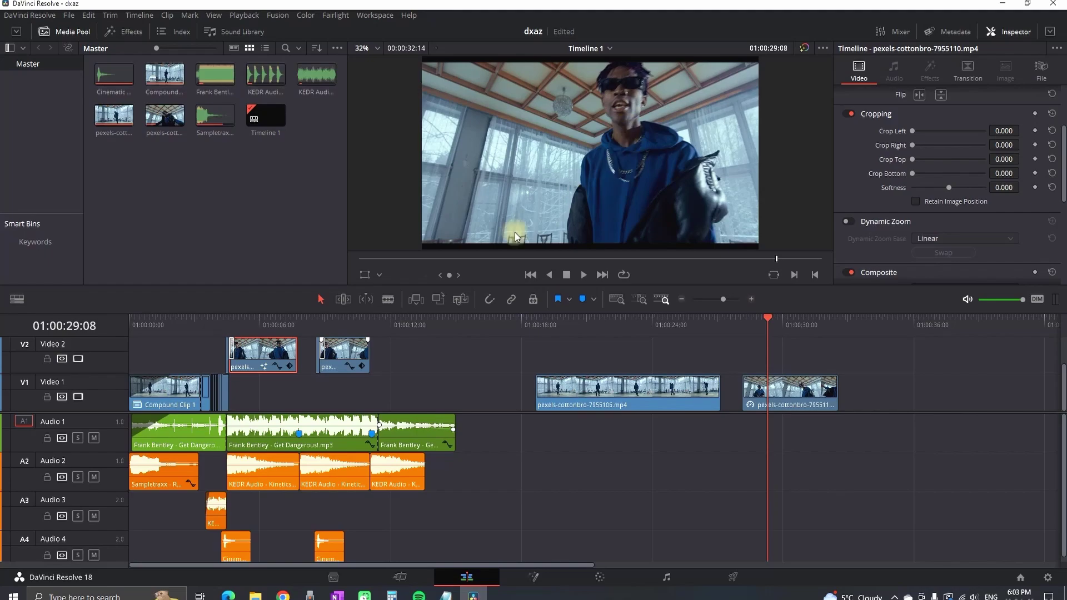
Step frame by frame through the TR Camera Shake transition on Video 2, from 04:11 to 04:22
left_click(256, 321)
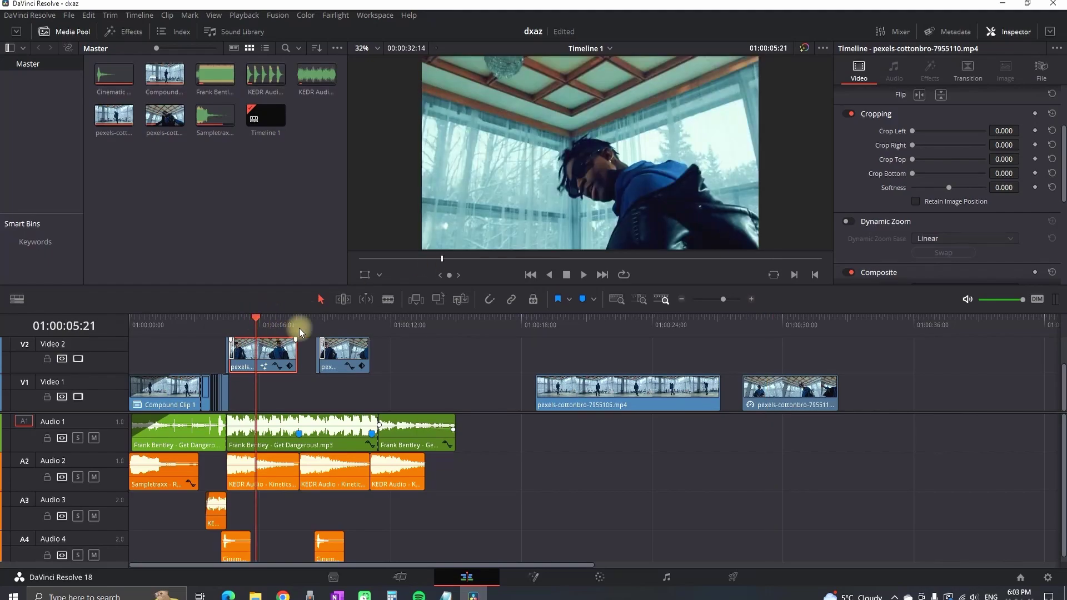
key("ctrl+equal")
key("ctrl+equal")
left_click(530, 320)
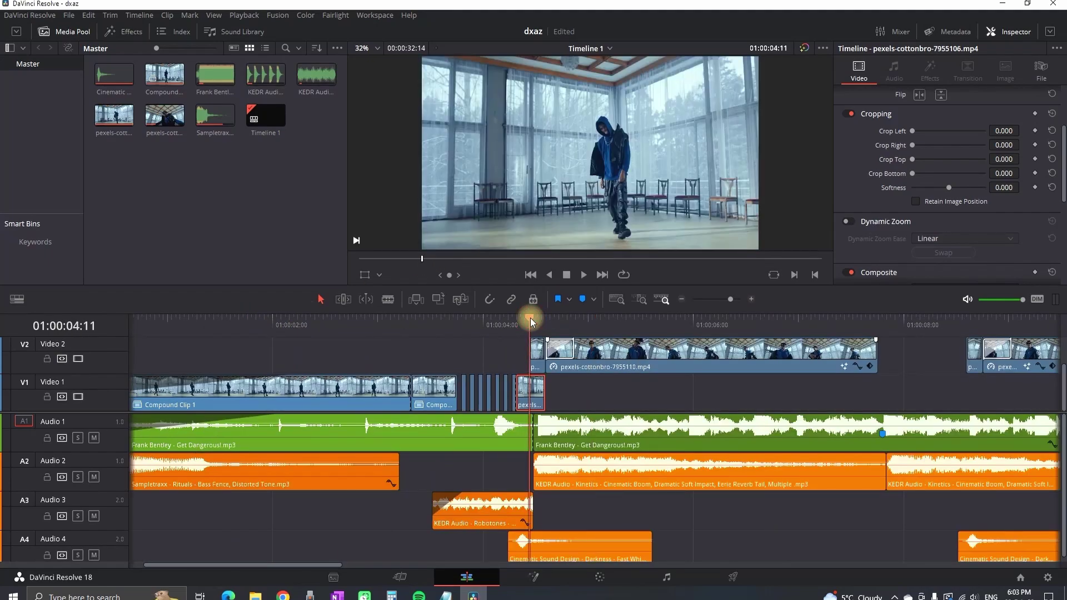
left_click(536, 364)
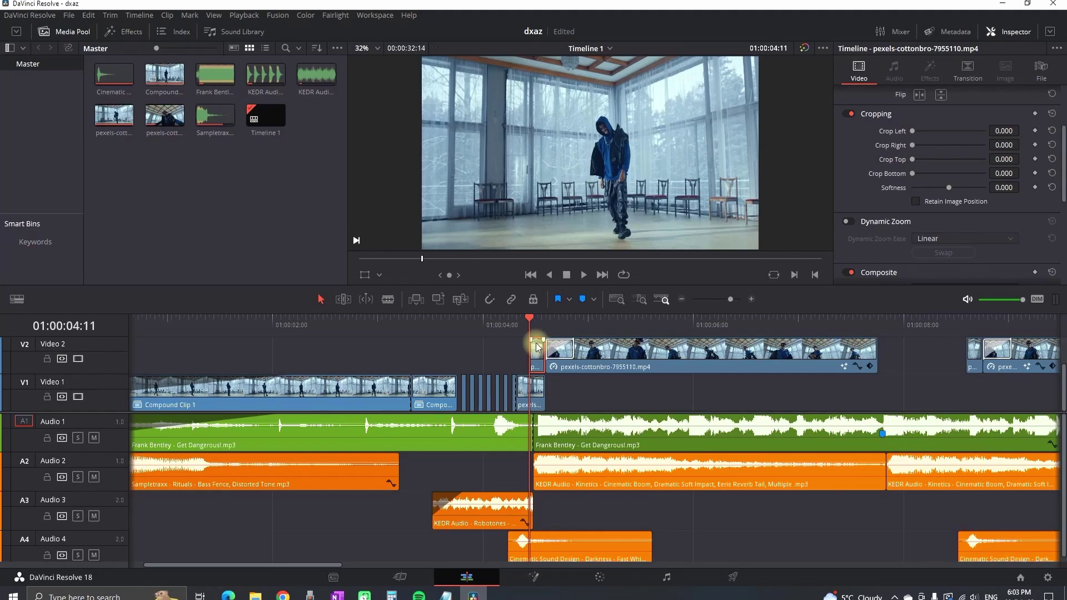
key("ctrl+equal")
key("Right")
key("Right")
key("Right")
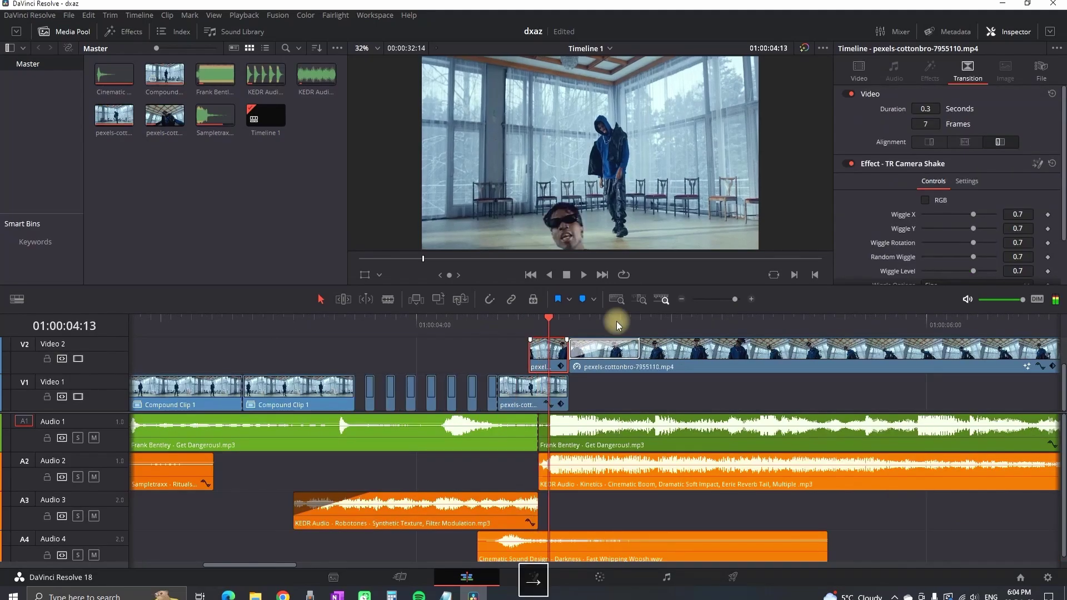
key("Right")
key("Right")
key("Right")
key("Right")
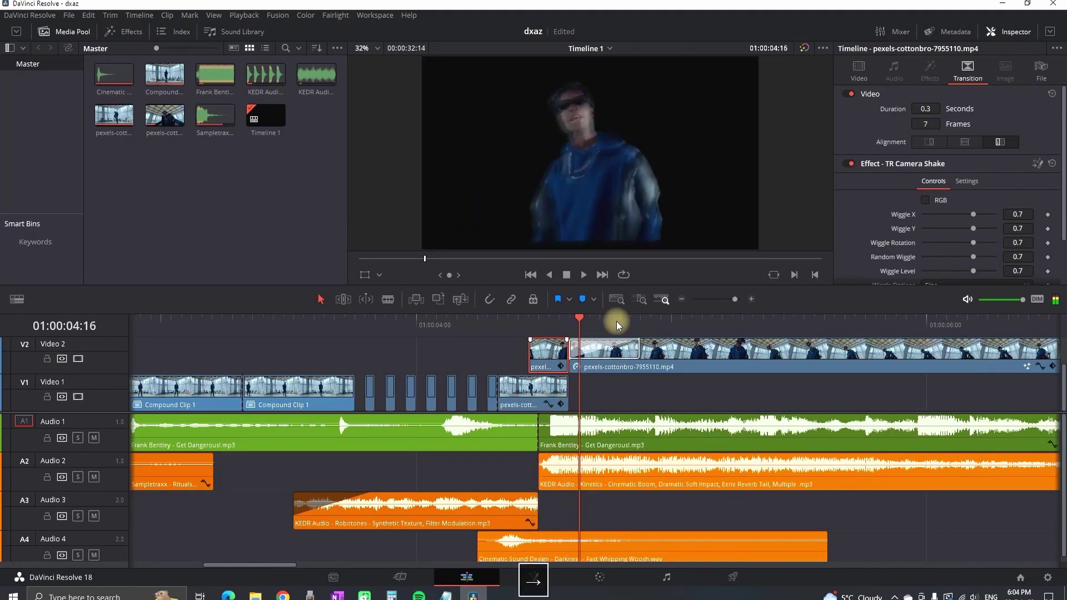
key("Right")
key("Right")
key("Right")
key("Right")
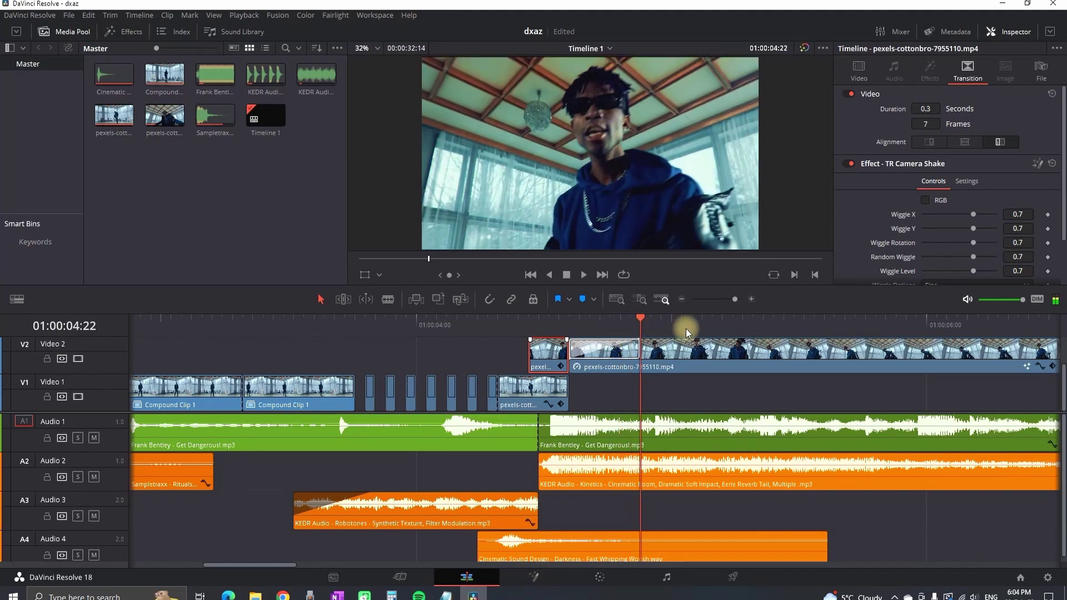
Select the long close-up rapper clip and show its on-screen controls in the viewer
left_click(690, 348)
left_click(365, 275)
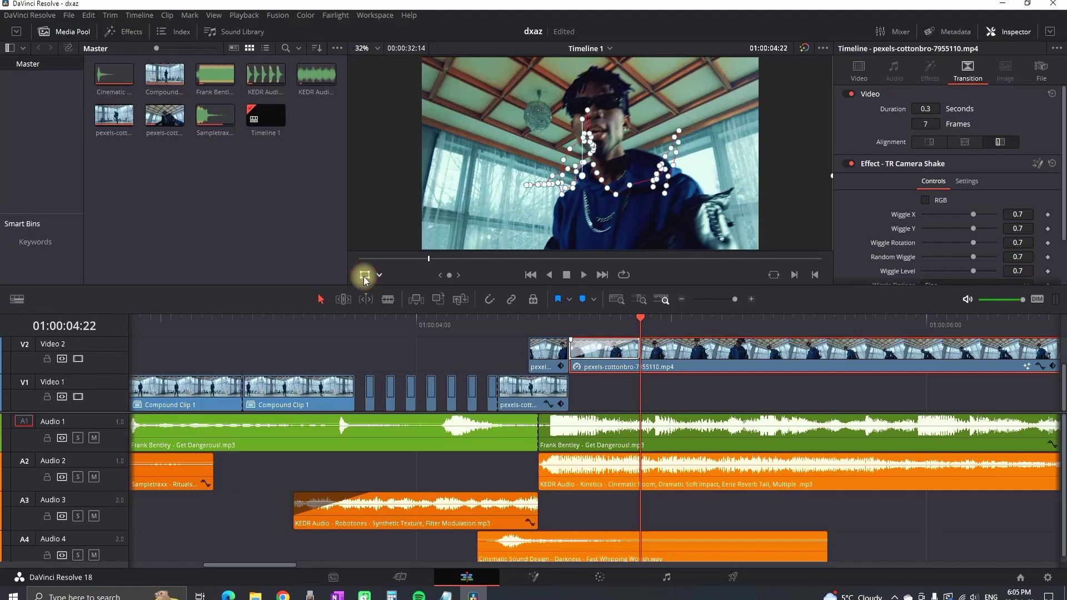
left_click(730, 299)
left_click_drag(659, 325, 895, 329)
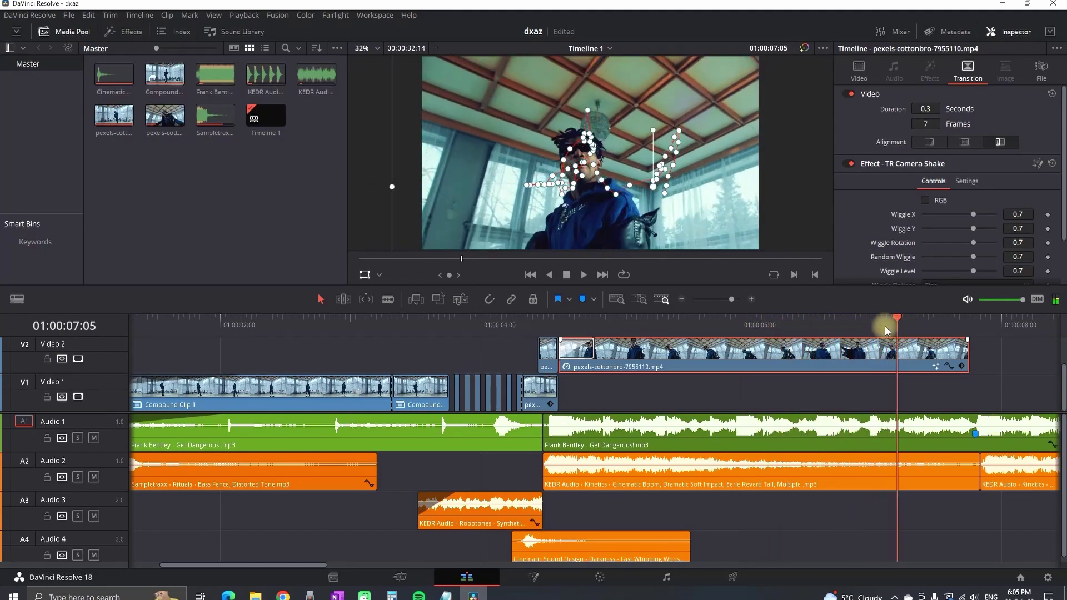
Hide the viewer controls, review the Video 2 close-ups, and Alt-drag a copy of pexels-cottonbro-7955110 onto Video 2
left_click(363, 277)
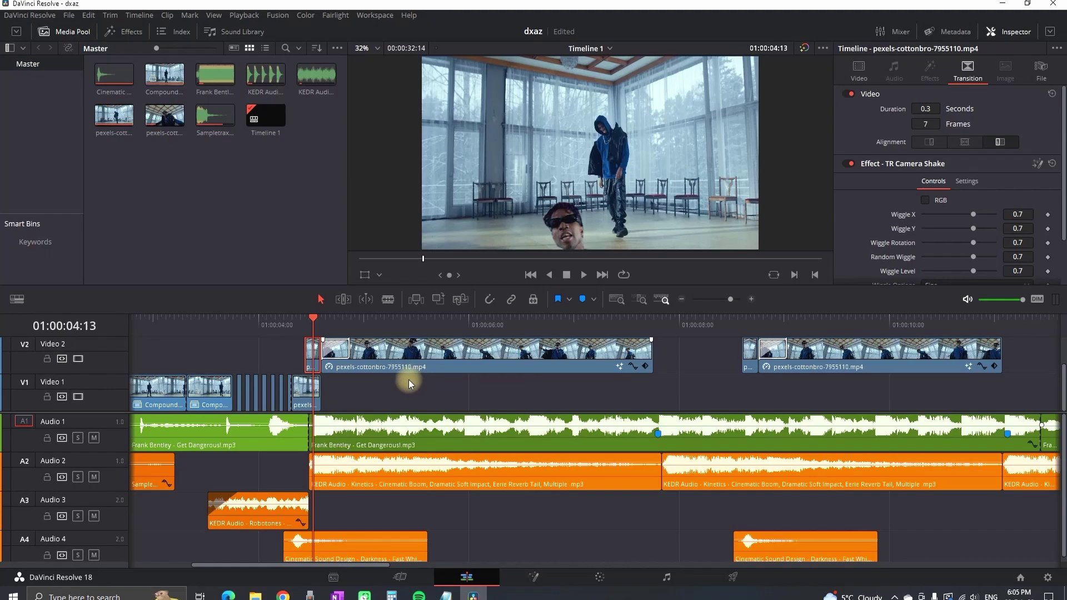
left_click(376, 357)
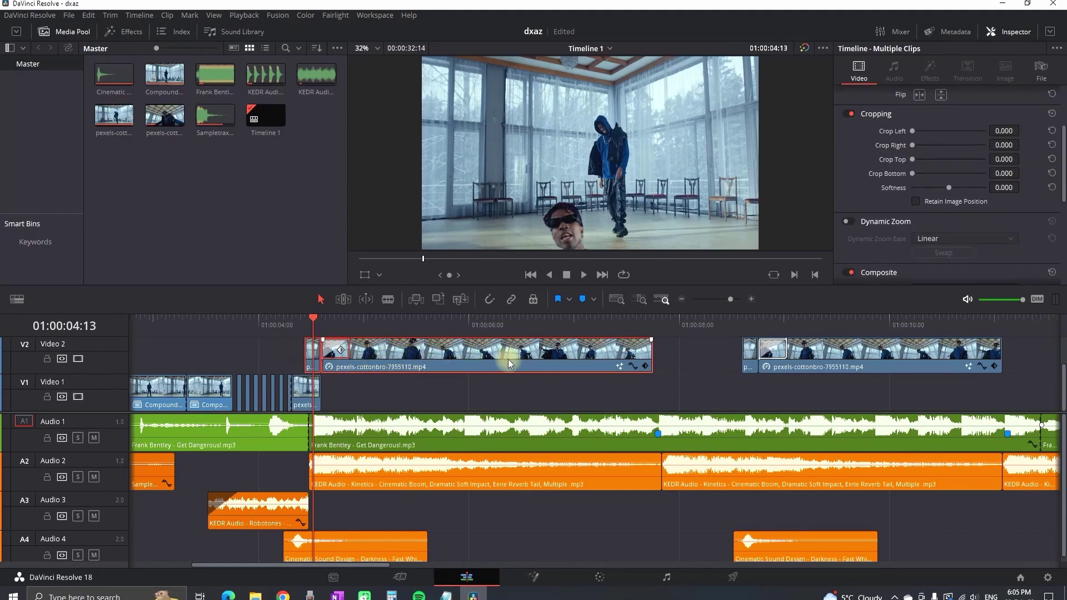
left_click(759, 354)
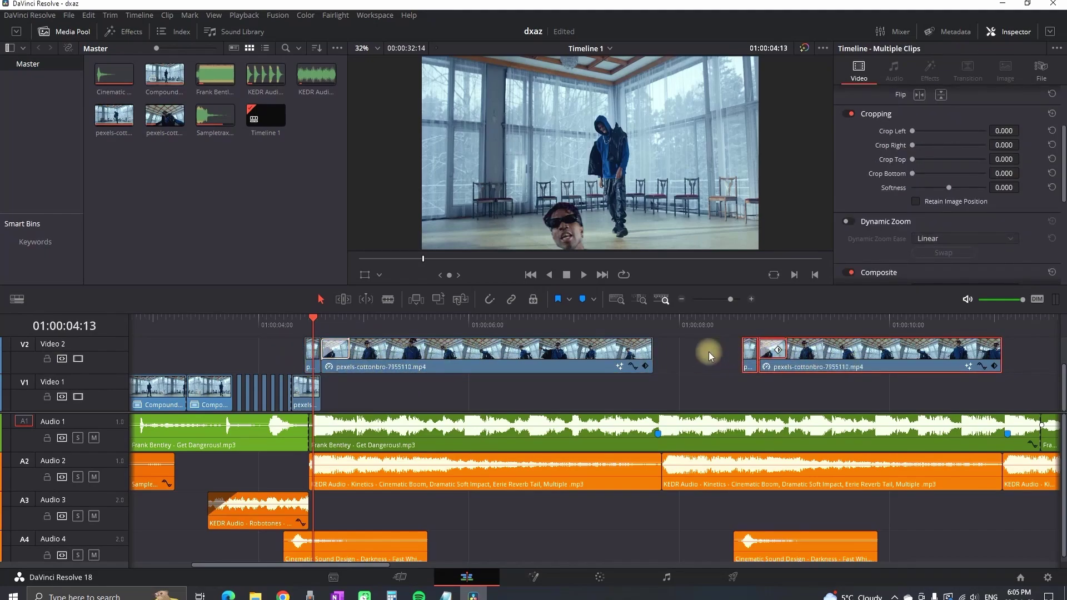
left_click(834, 327)
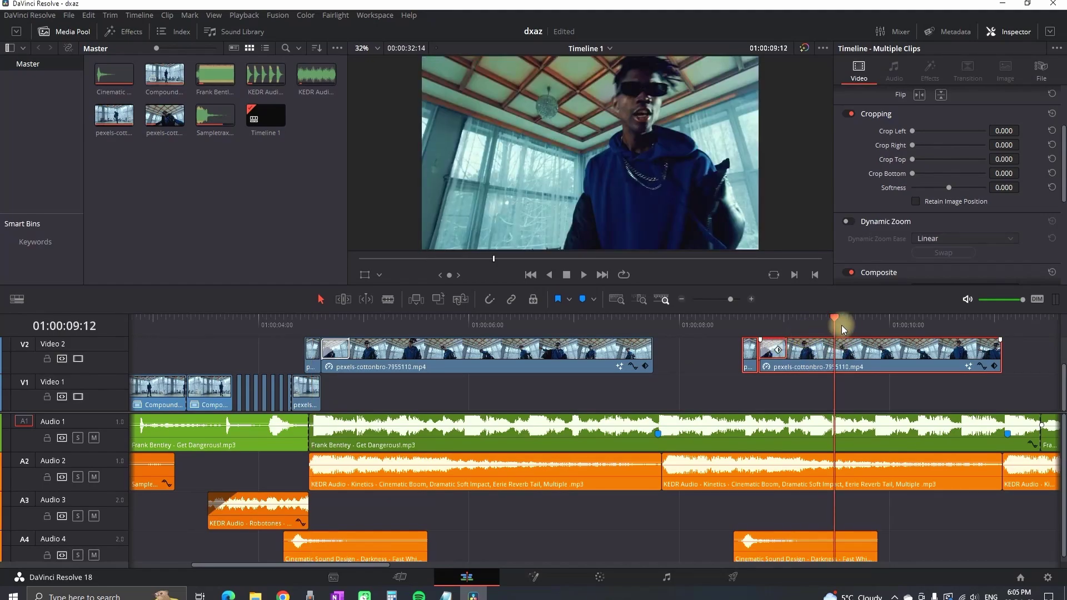
left_click(835, 318)
left_click_drag(836, 318, 905, 319)
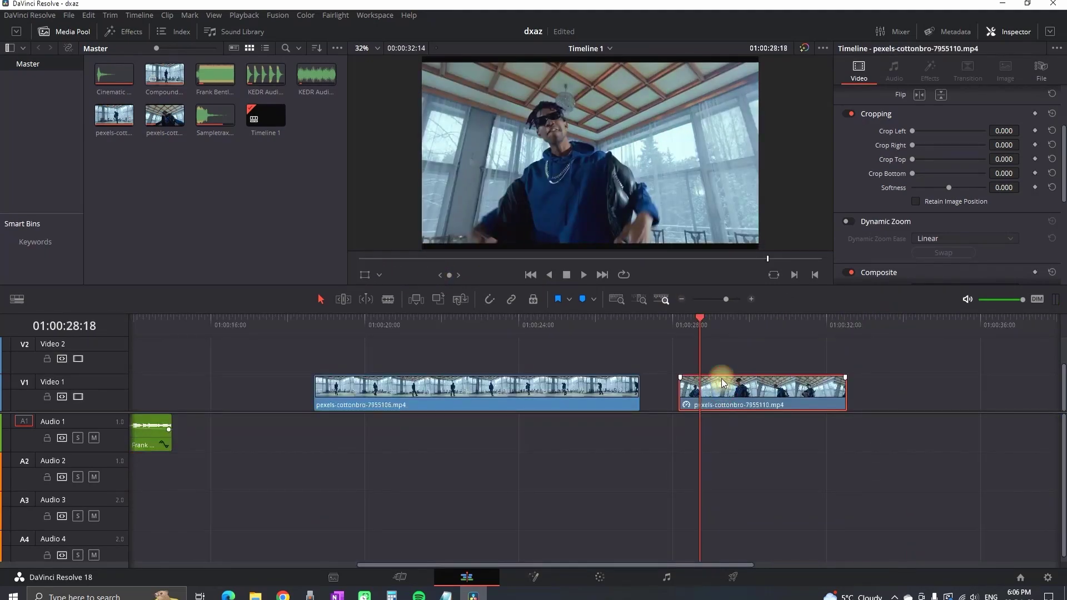
left_click_drag(719, 386, 721, 359)
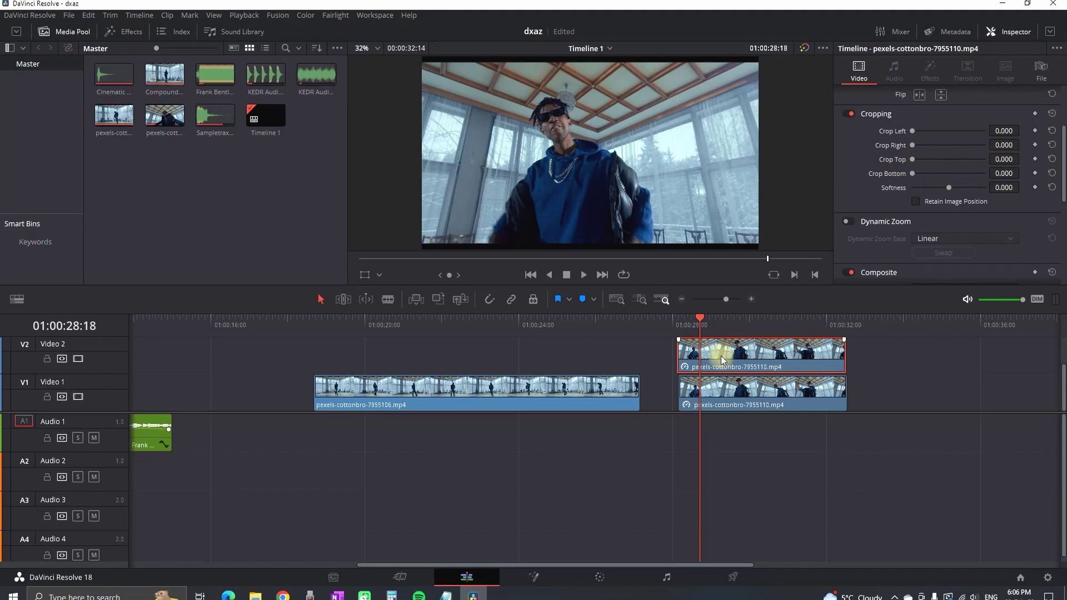
Make the Video 2 copy a freeze frame through its clip speed settings
right_click(721, 355)
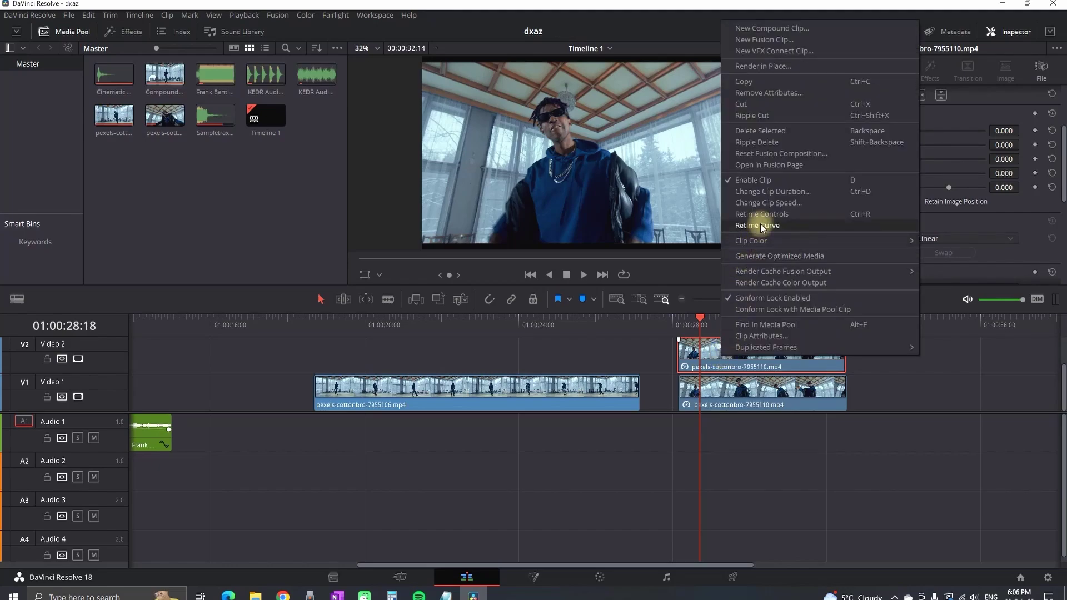
left_click(771, 203)
left_click(807, 226)
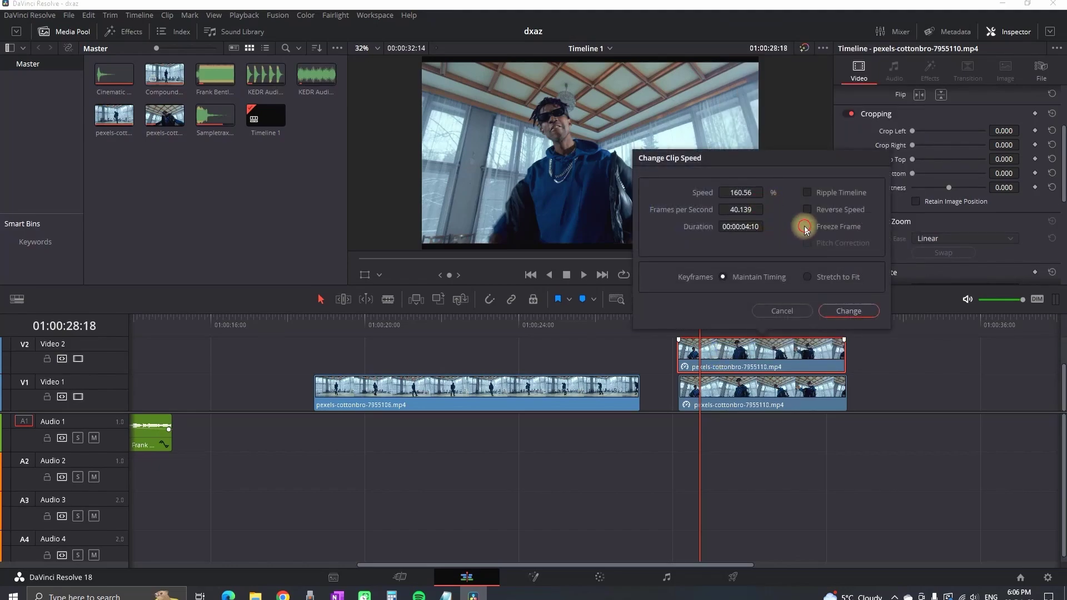
left_click(856, 310)
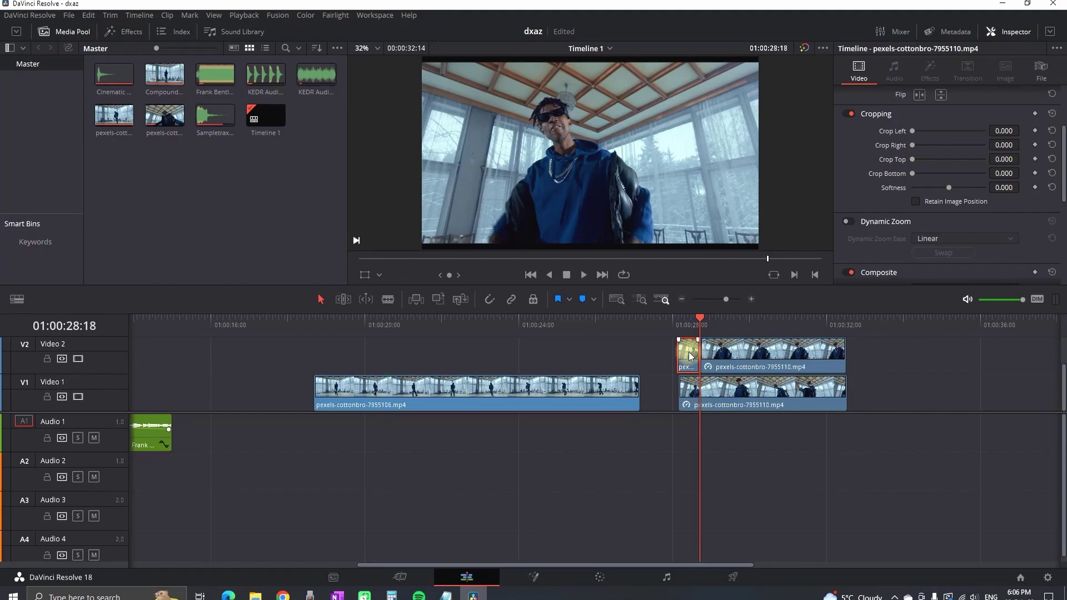
Delete the short freeze-frame piece and reselect the remaining Video 2 clip
key("Delete")
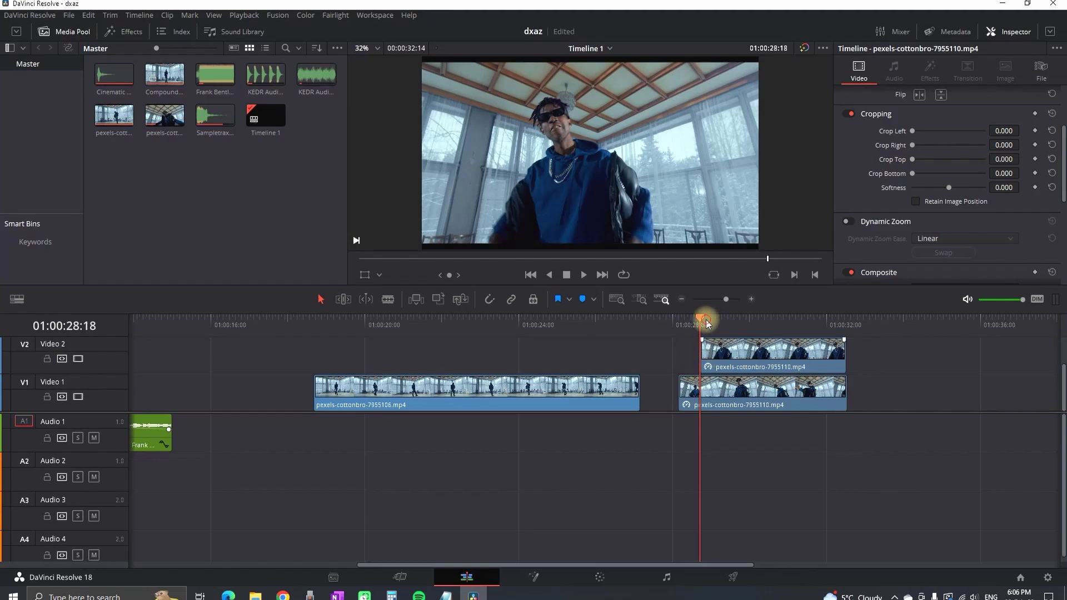
mouse_move(714, 319)
left_mouse_down()
mouse_move(759, 319)
mouse_move(716, 319)
left_mouse_up()
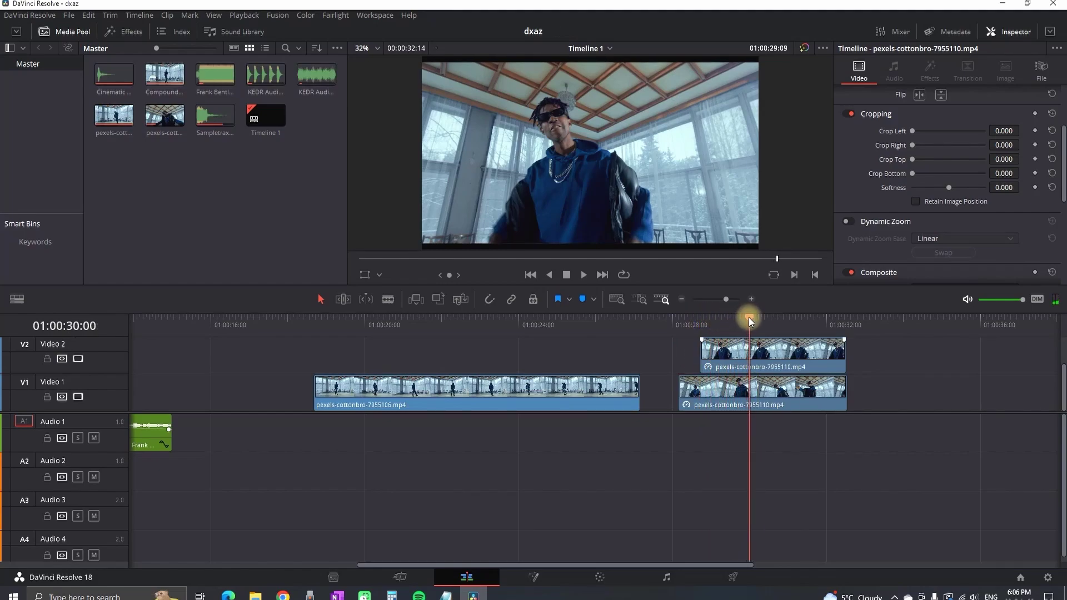
left_click(707, 348)
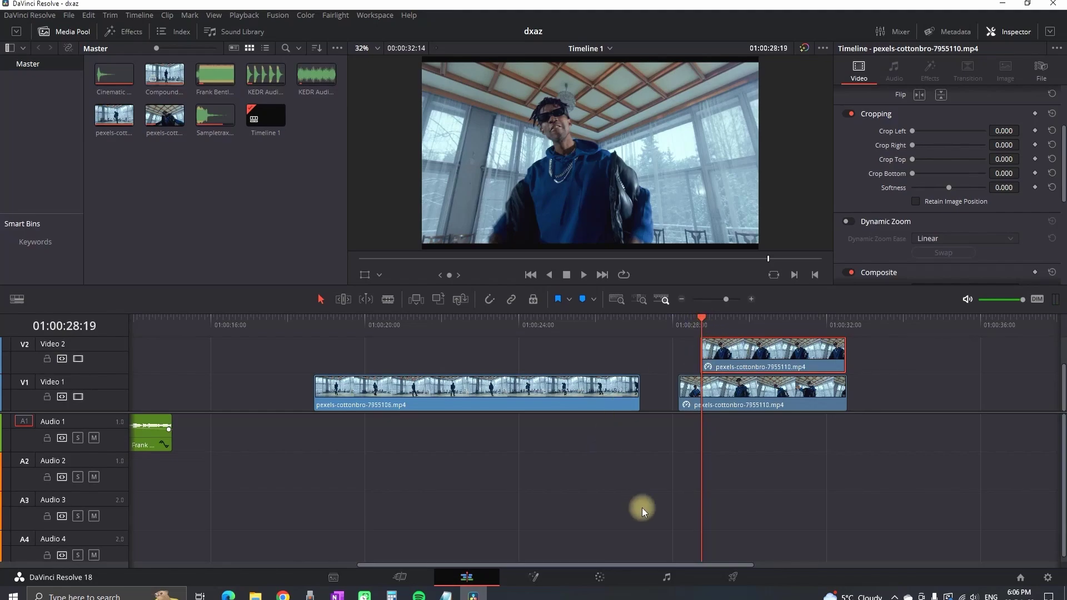
On the Color page, draw a closed Curve window mask around the man
left_click(599, 577)
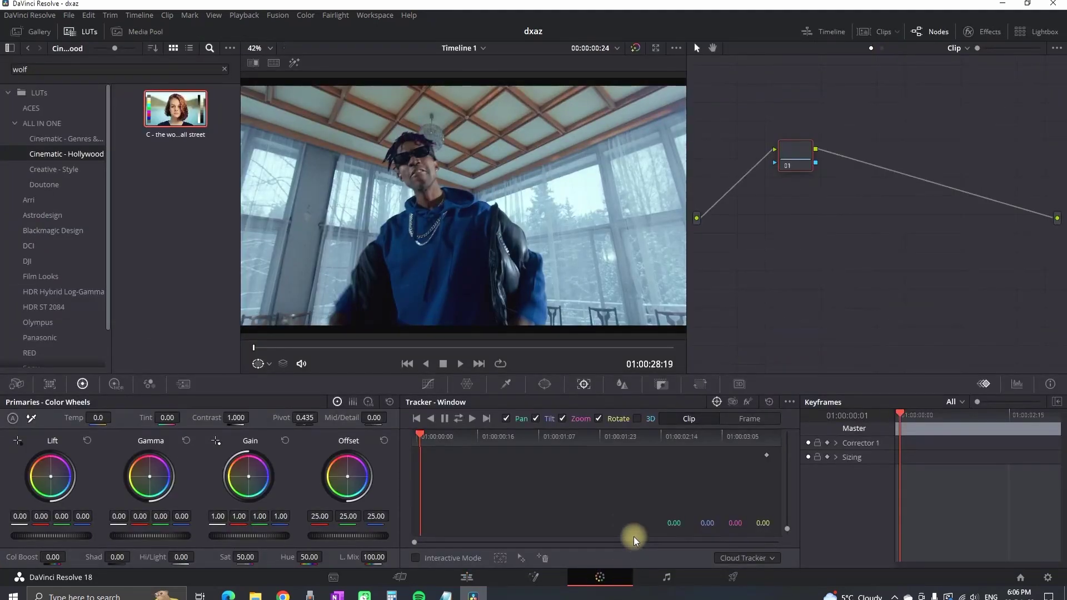
left_click(545, 389)
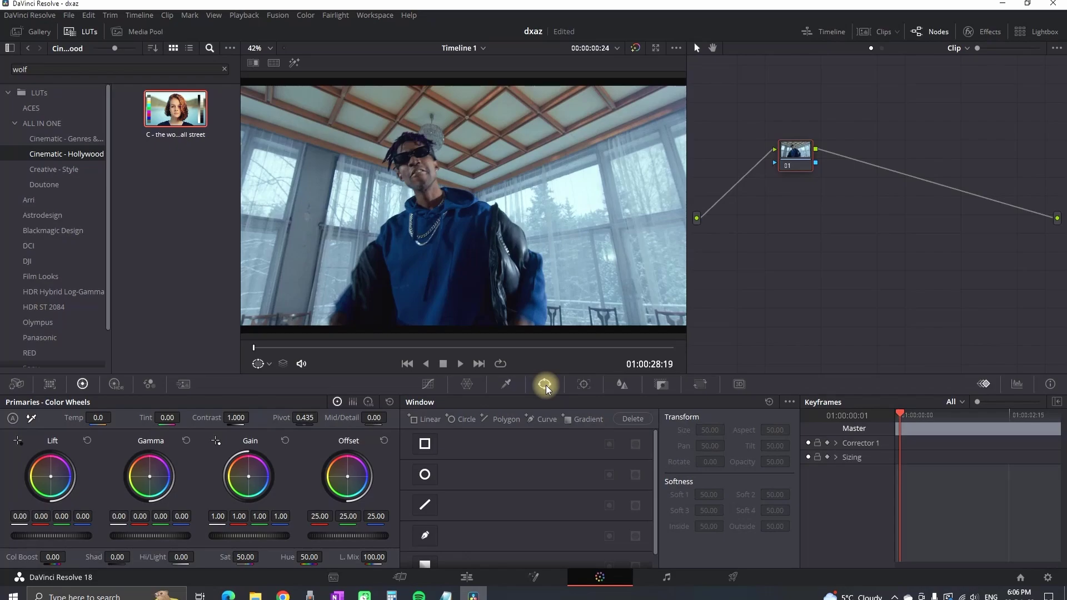
left_click(425, 534)
left_click(326, 328)
left_click(346, 290)
left_click(373, 231)
left_click(405, 135)
left_click(474, 195)
left_click(547, 275)
left_click(545, 329)
left_click(326, 328)
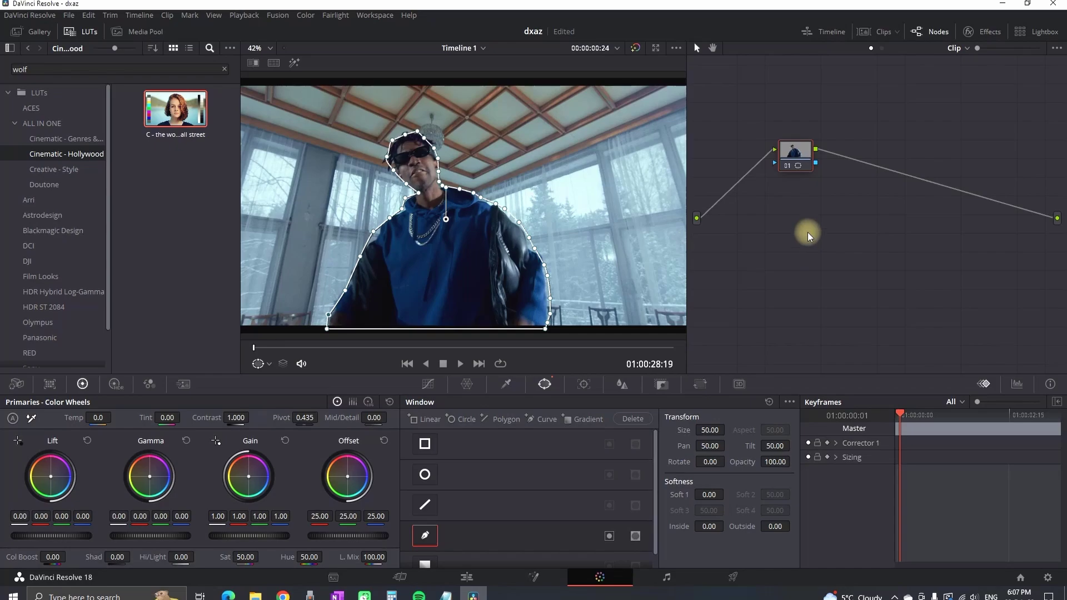
Add an alpha output fed by the mask, then check the cut-out with Video 1 hidden
right_click(870, 199)
left_click(937, 243)
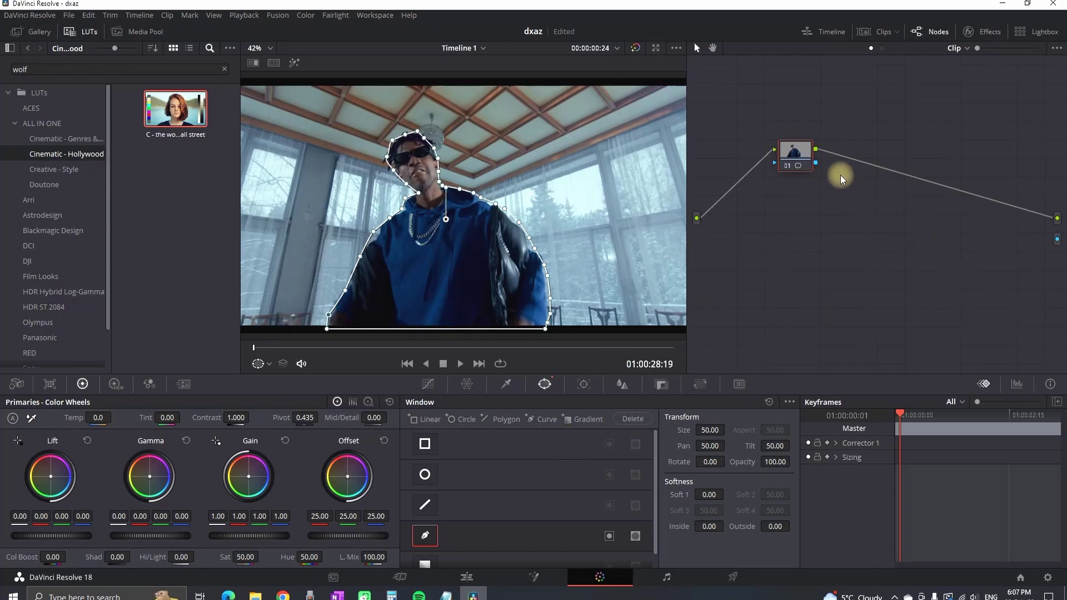
left_click_drag(815, 162, 1055, 242)
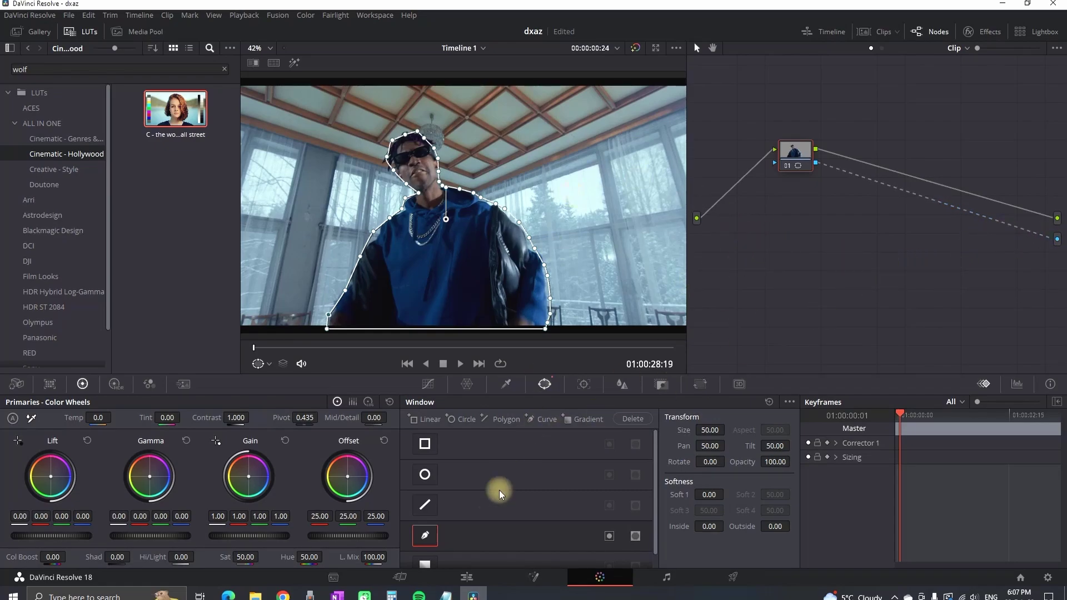
left_click(469, 577)
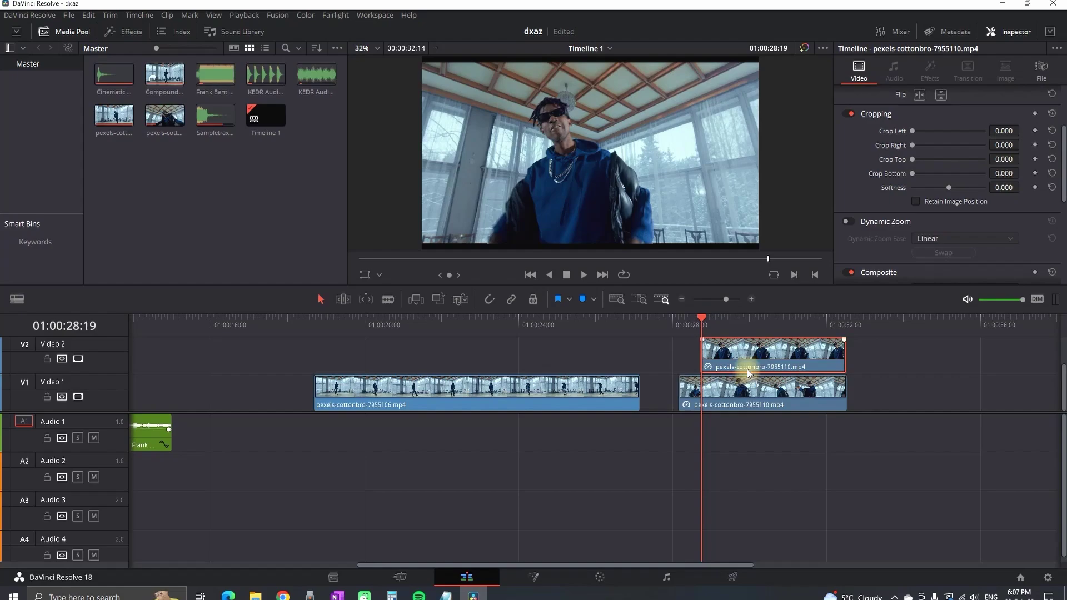
left_click(78, 397)
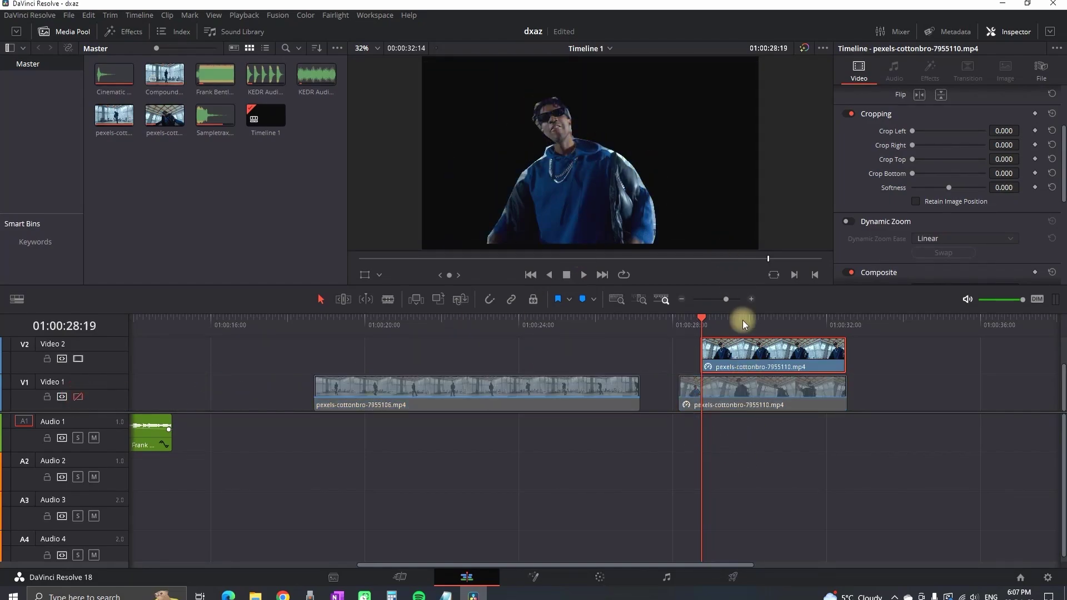
Soften the mask's inside edge, then slide the Video 2 clip about three seconds earlier
left_click(599, 576)
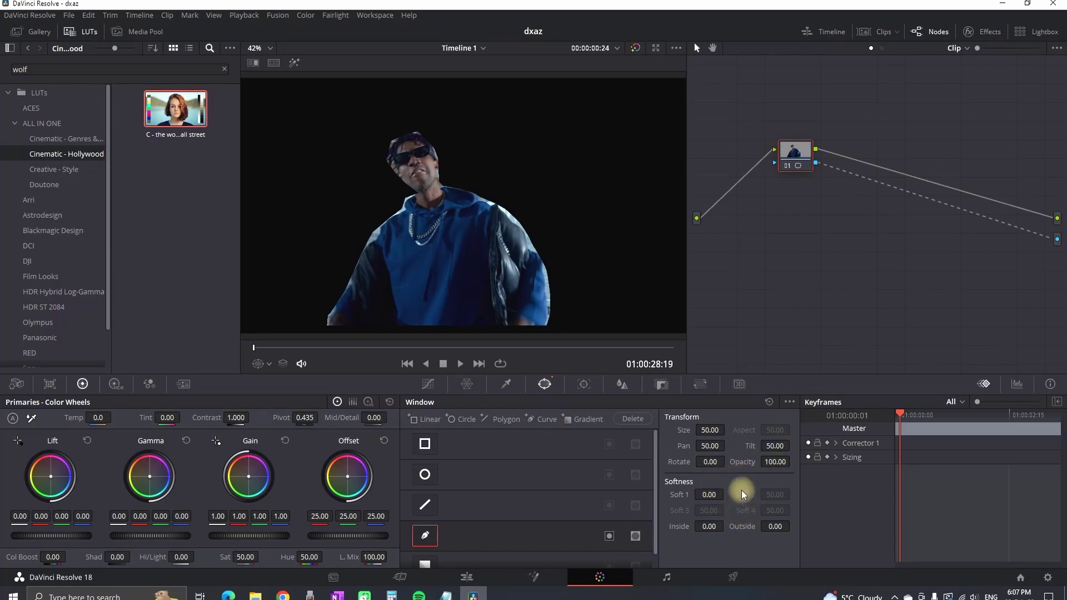
left_click_drag(688, 528, 511, 534)
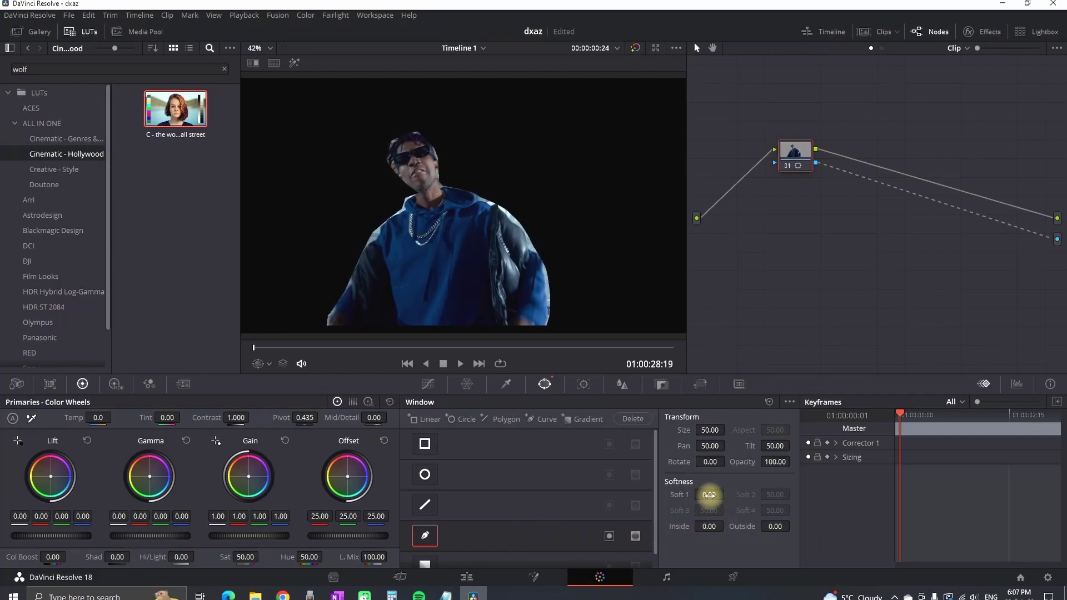
key("shift+4")
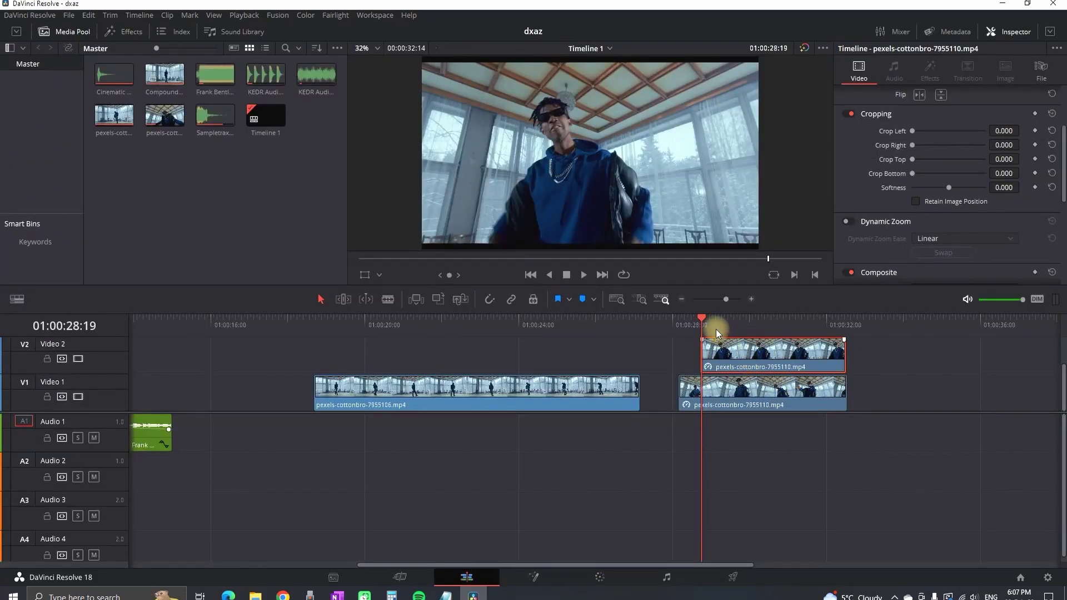
left_click_drag(712, 321, 701, 324)
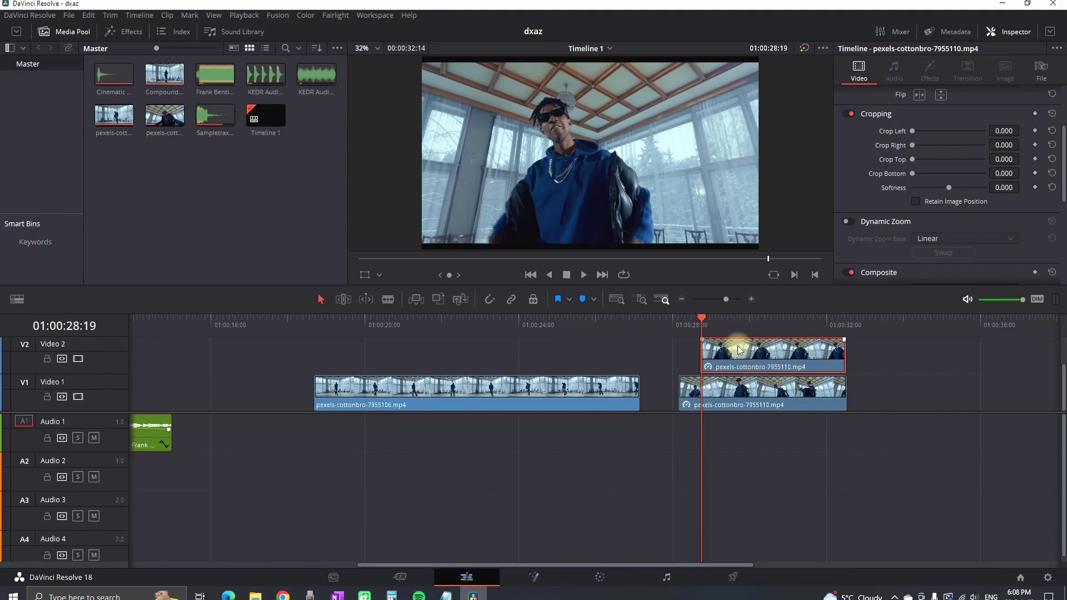
left_click_drag(782, 351, 638, 352)
Trim the start of the masked Video 2 clip, leaving only a short piece
left_click(559, 349)
left_click_drag(559, 349, 689, 349)
scroll(689, 349, "up", 4)
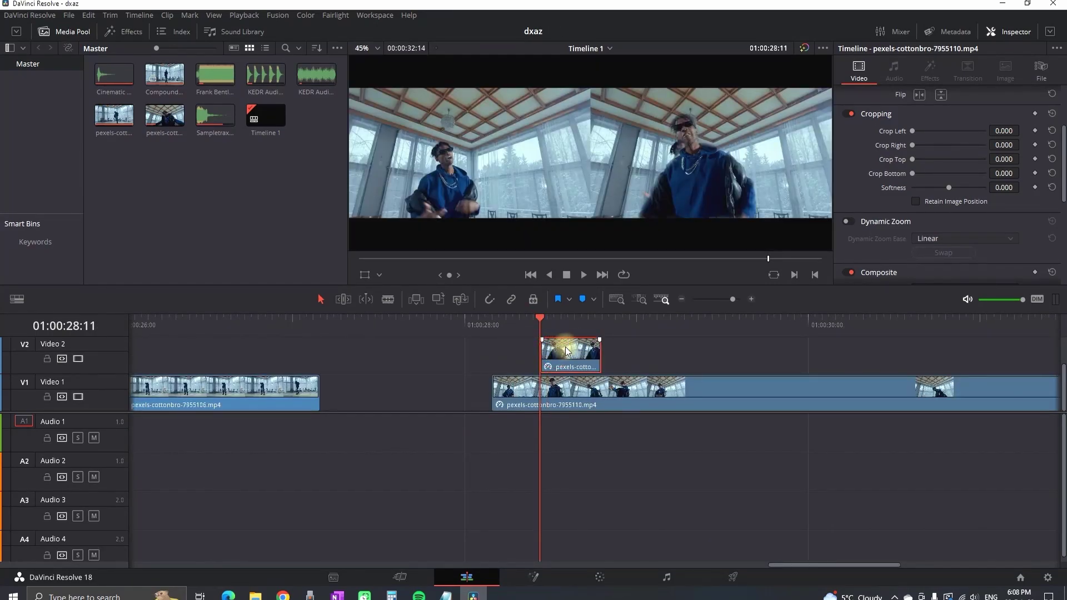
Trim the Video 1 clip's start to the playhead at 01:00:28:20
left_click_drag(600, 325, 607, 332)
left_click(603, 387)
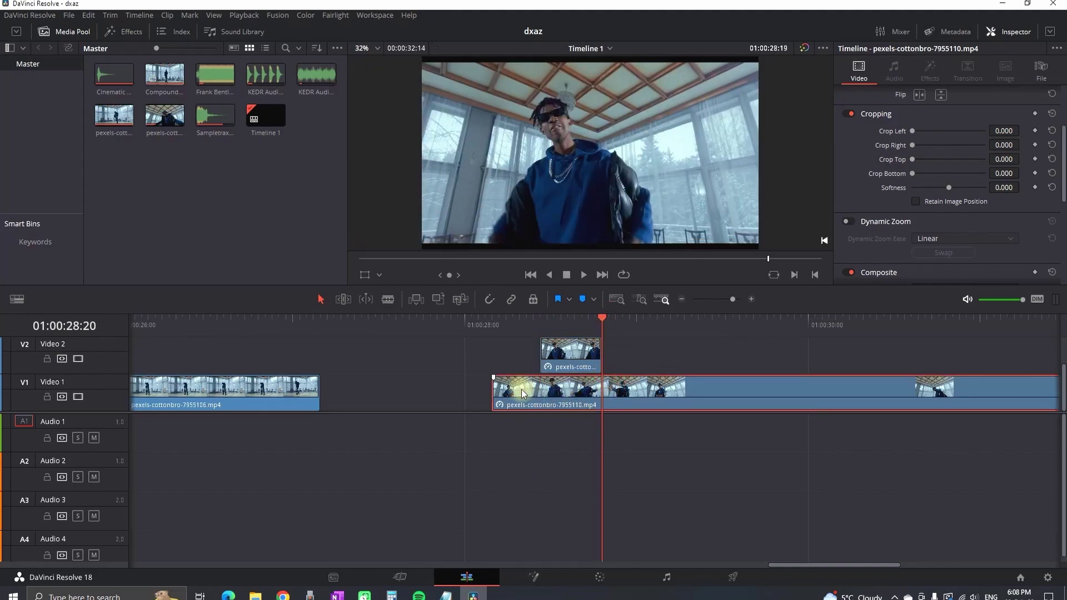
left_click_drag(494, 389, 574, 383)
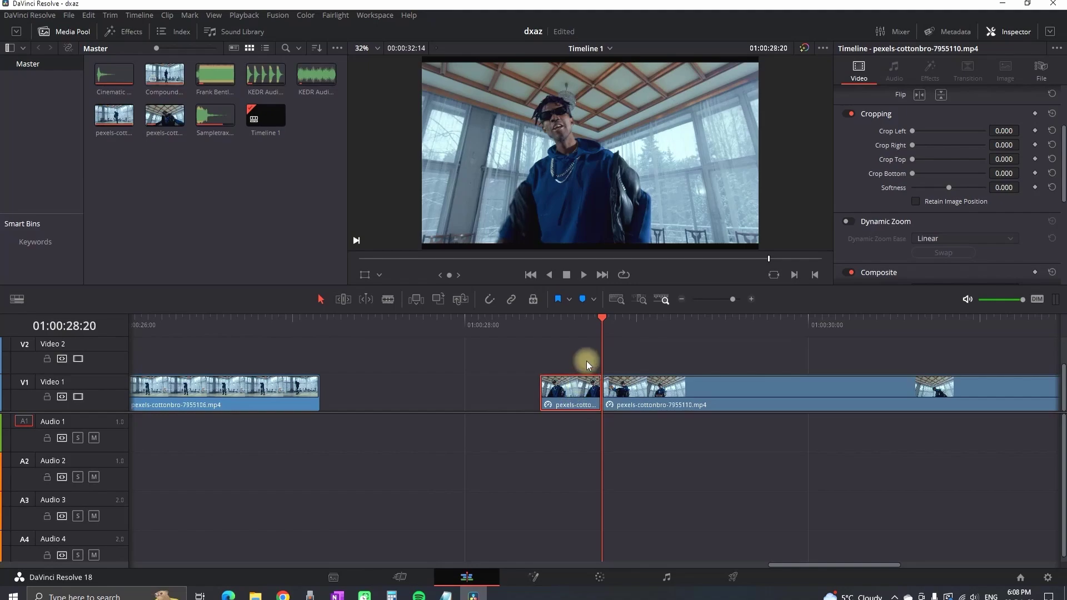
left_click_drag(562, 328, 545, 325)
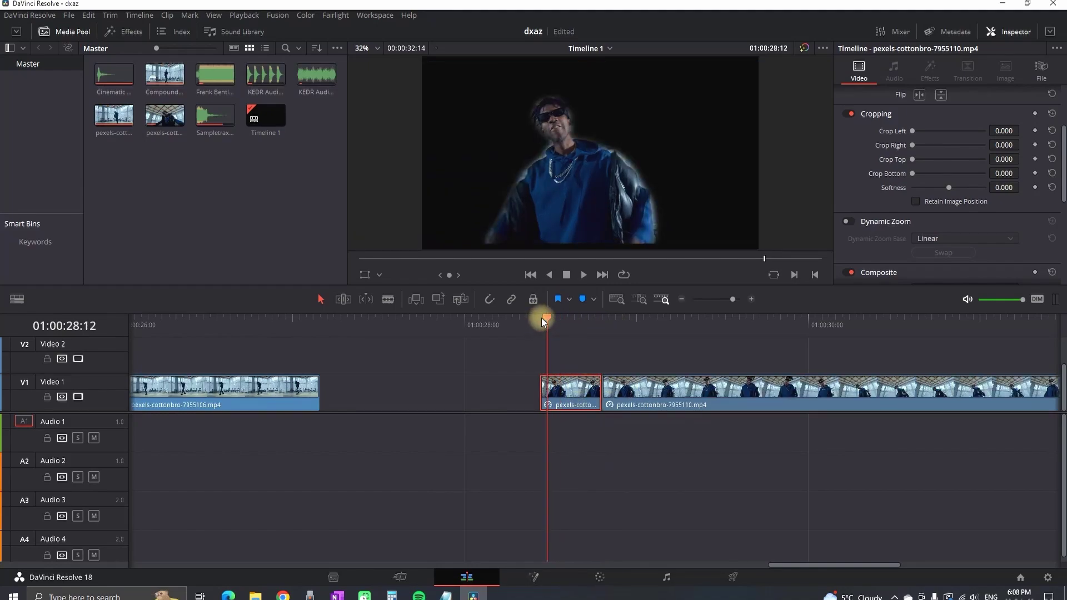
Keyframe the masked clip's Position Y at -1090 at 28:11 and 0 at 28:19
scroll(993, 145, "up", 3)
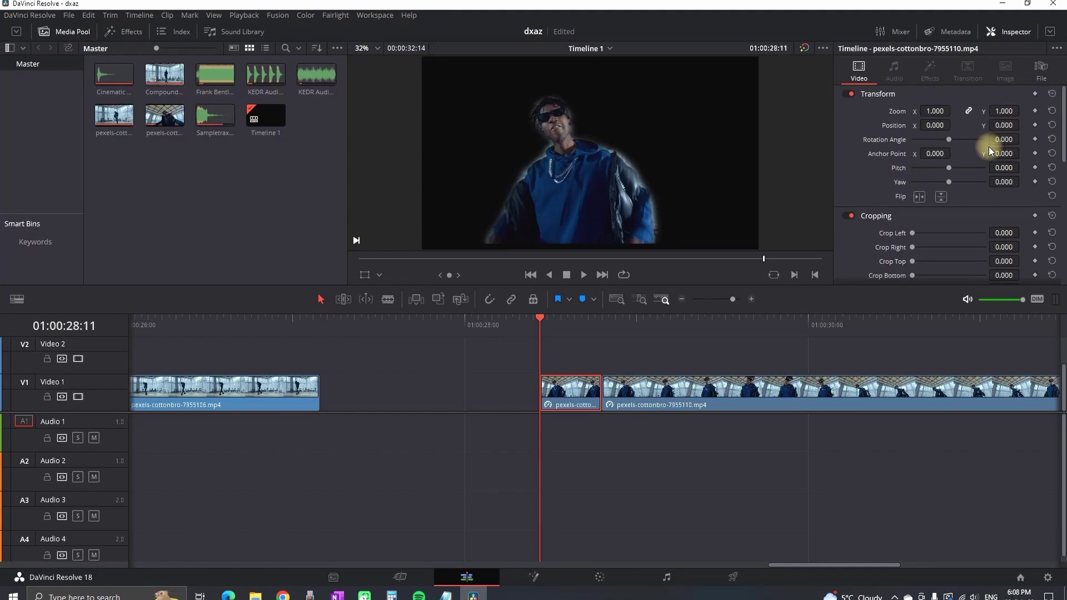
left_click(1034, 94)
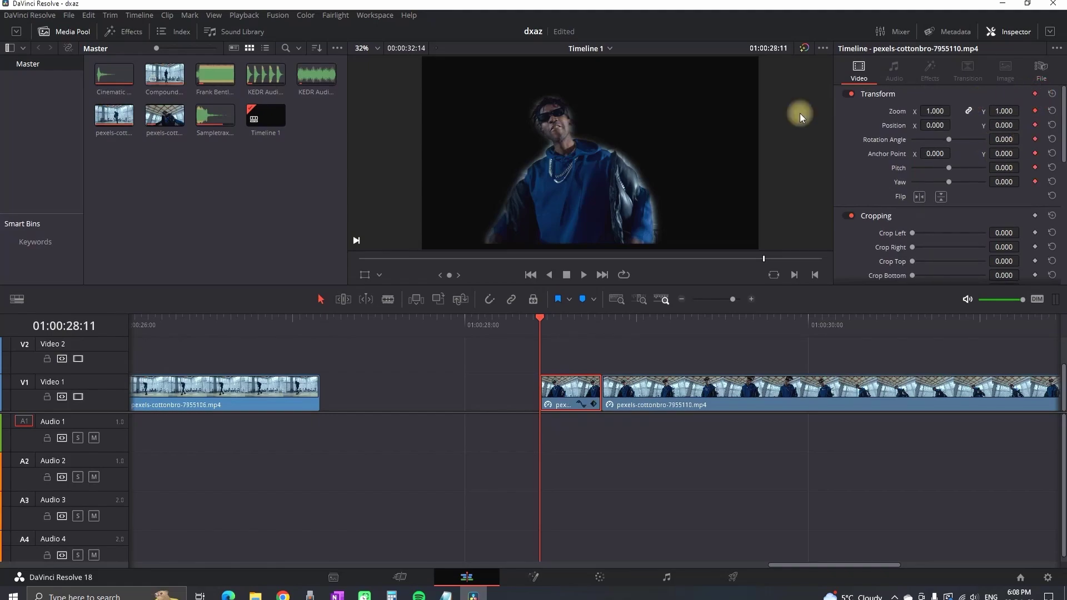
left_click(364, 275)
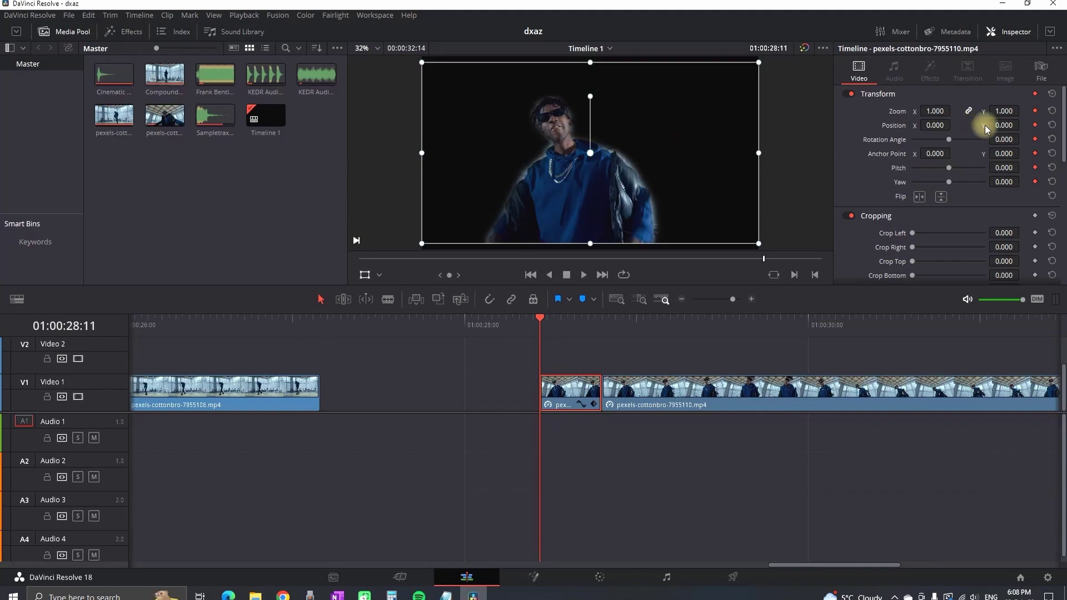
left_click_drag(1011, 119, 401, 229)
left_click_drag(567, 320, 593, 321)
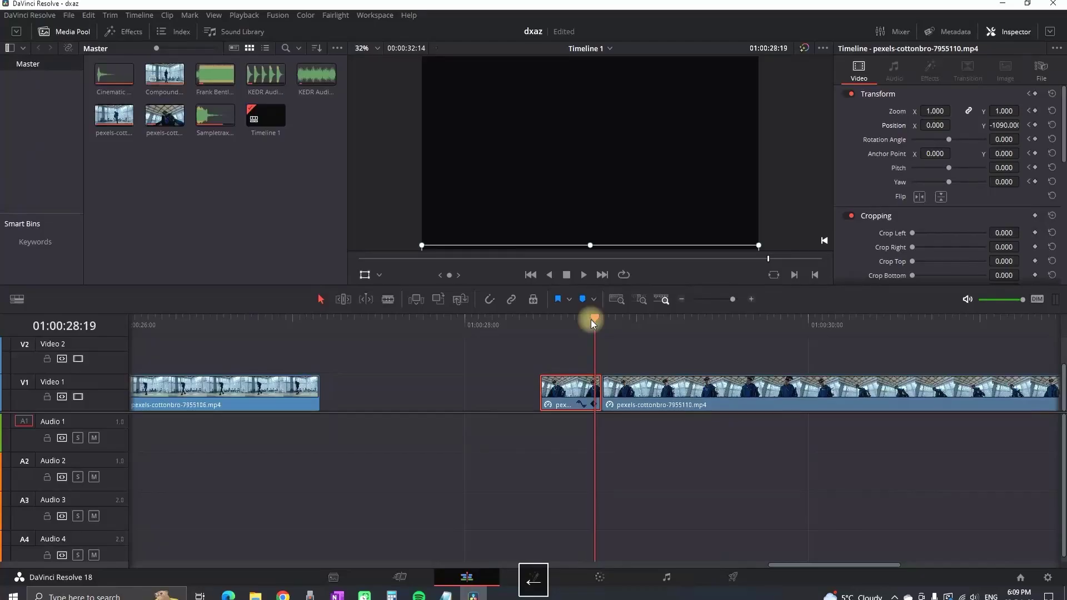
double_click(894, 126)
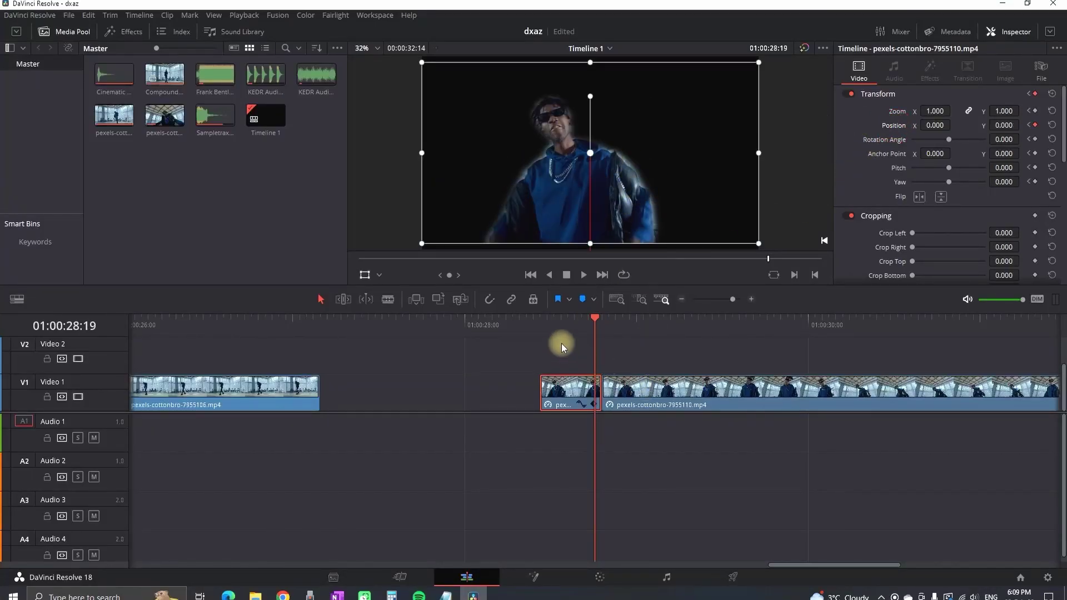
Step frame by frame through the rise to check the motion, ending at 01:00:28:20
left_click(539, 321)
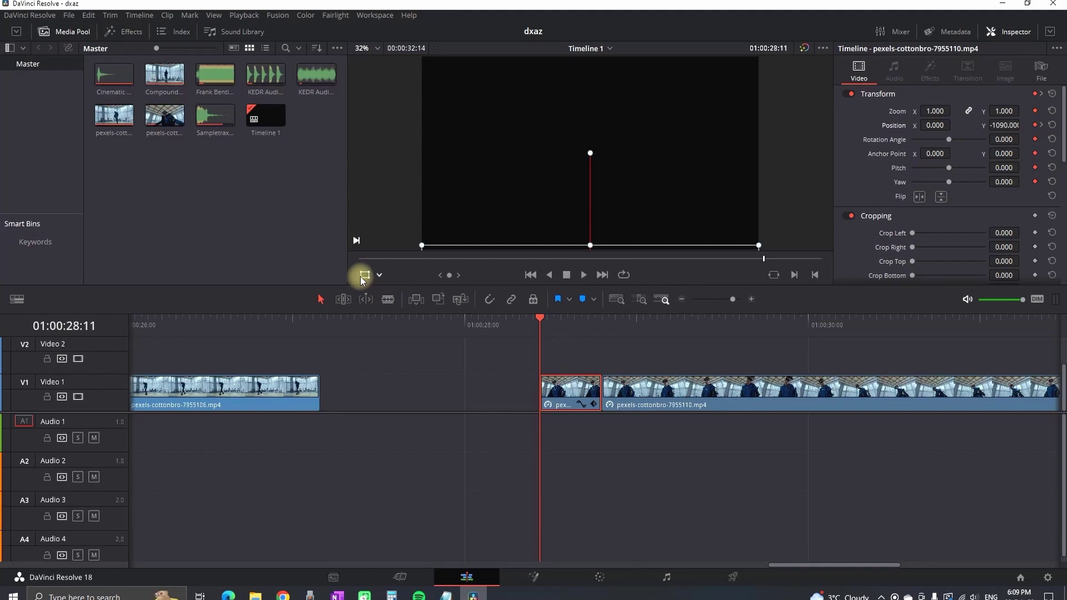
key("Right")
key("Right")
key("Right")
key("Right")
key("Right")
key("Right")
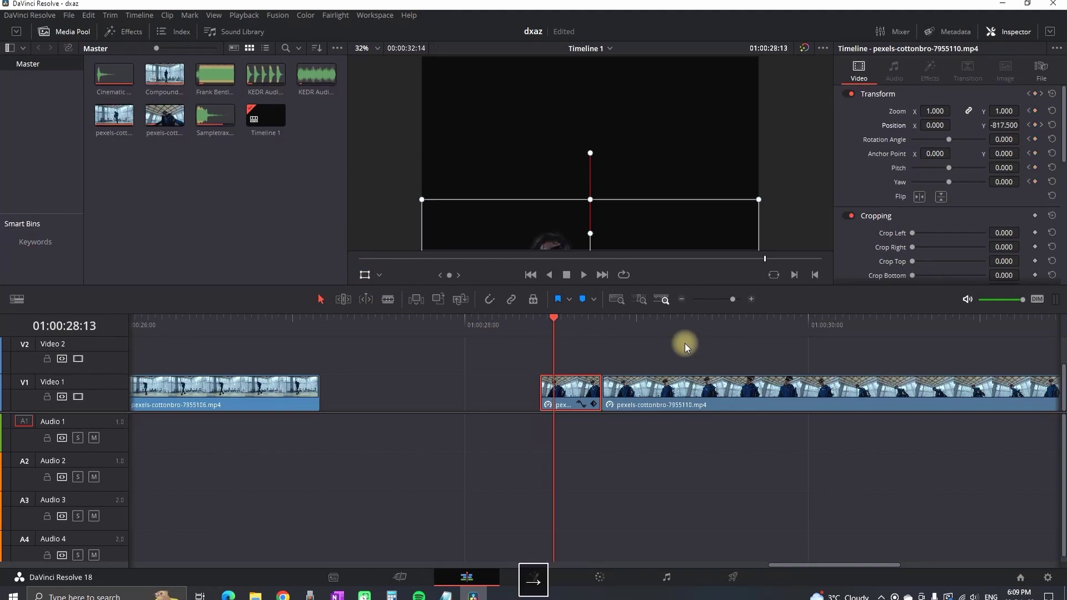
key("Right")
key("Right")
key("Right")
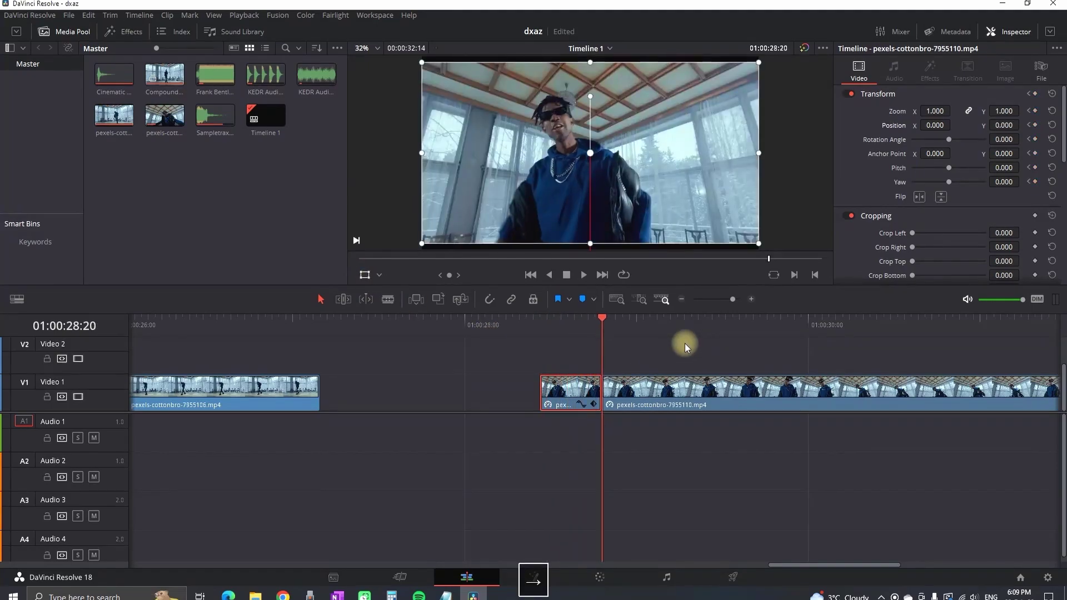
key("Left")
key("Right")
key("Left")
key("Left")
key("Right")
key("Right")
key("Left")
key("Right")
left_click(124, 31)
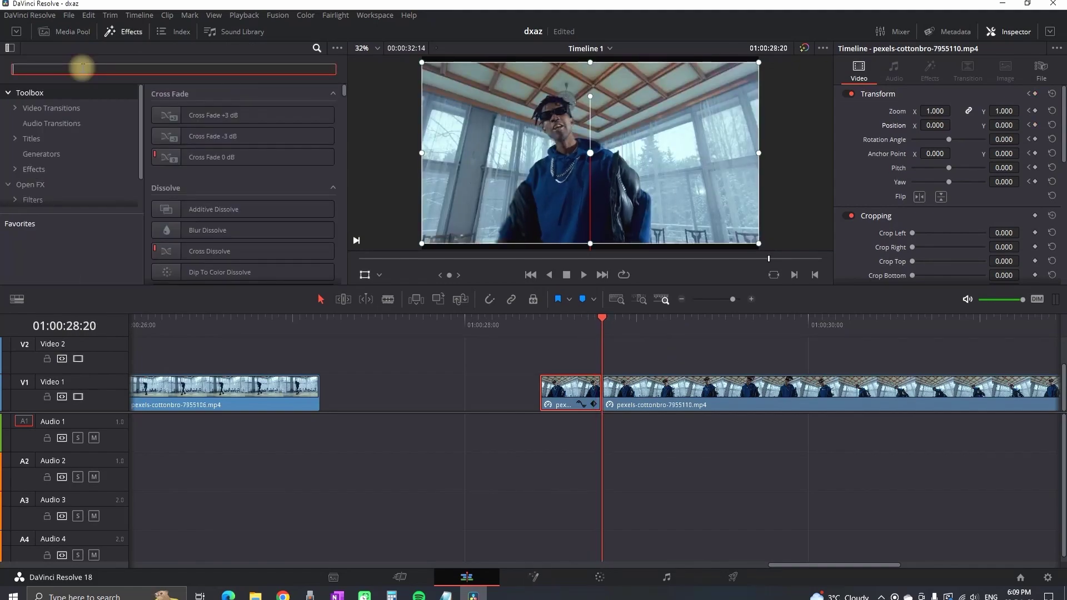
type("shake")
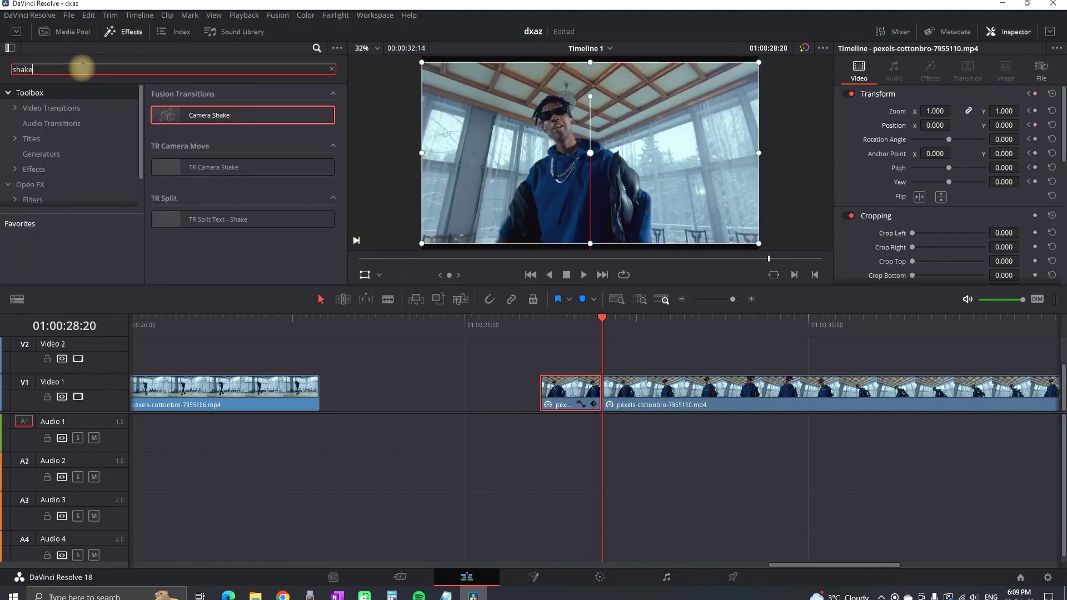
left_click_drag(227, 115, 617, 399)
left_click(661, 397)
left_click(575, 326)
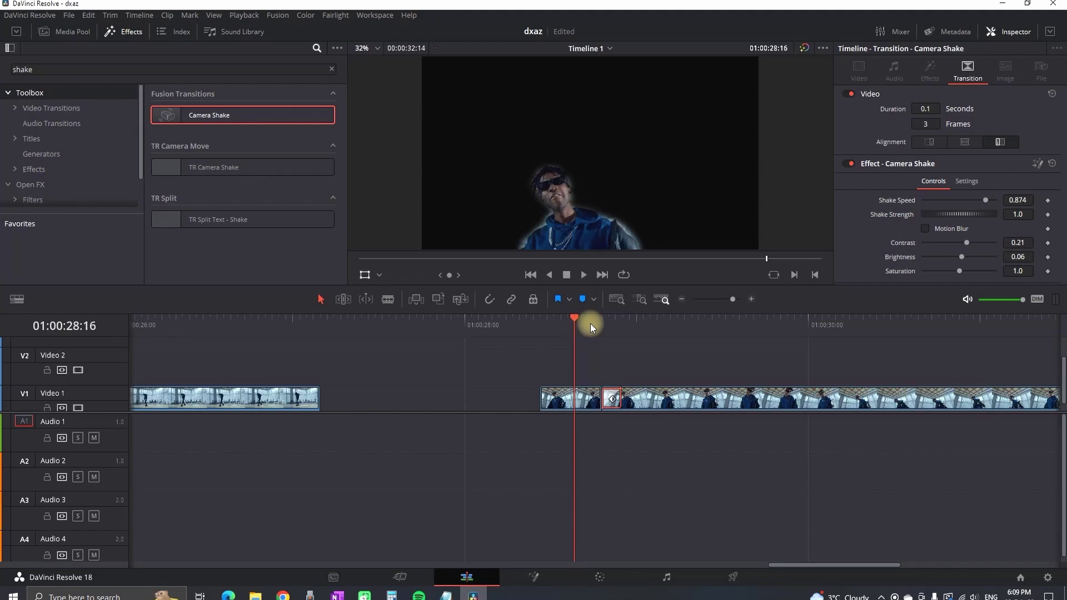
key("Right")
key("Right")
key("Right")
key("Right")
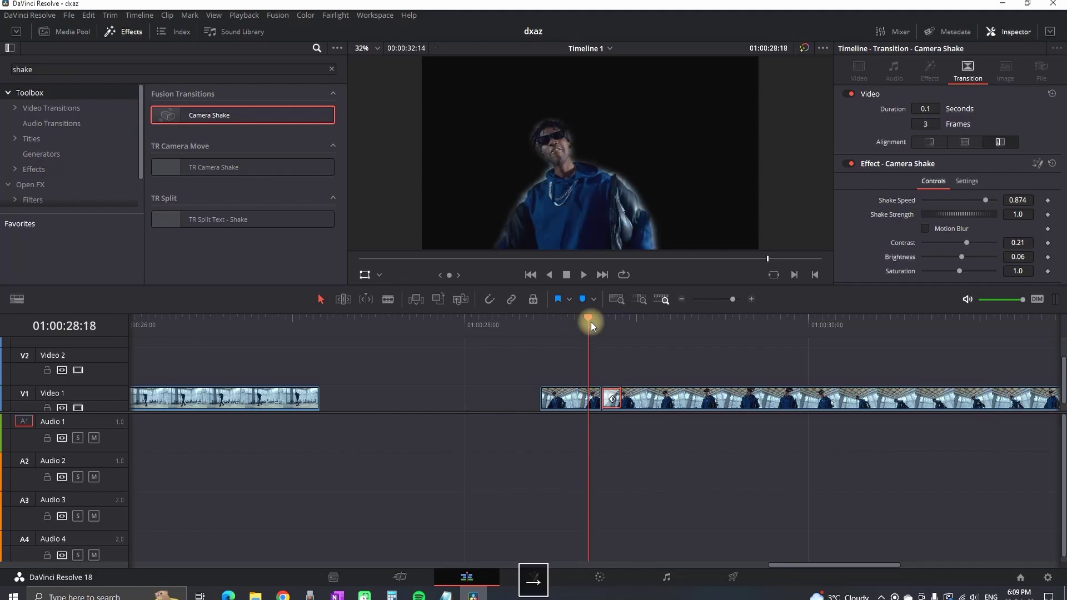
key("Right")
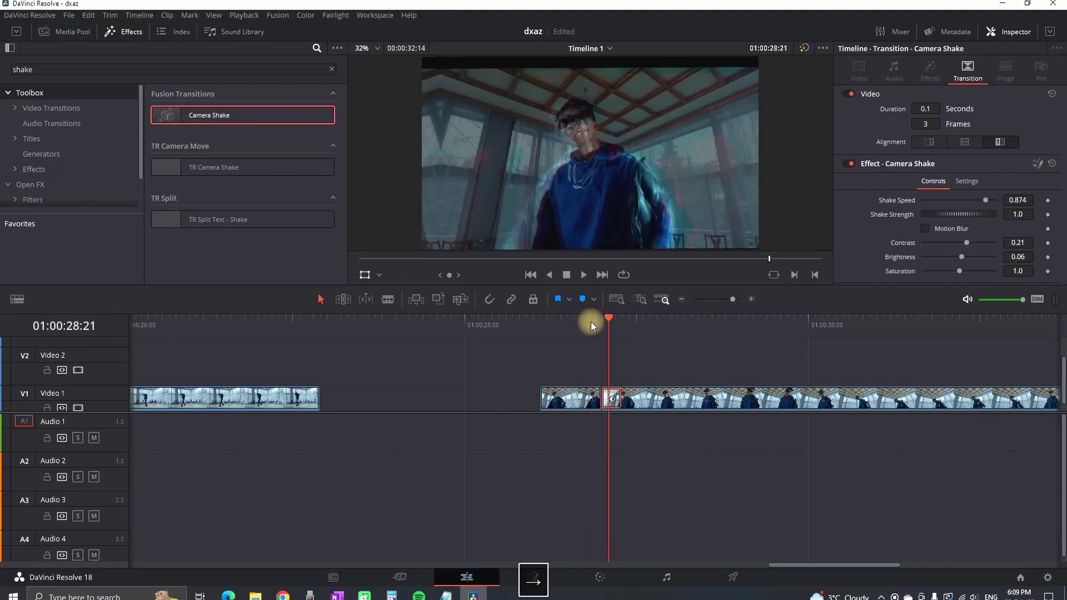
key("Right")
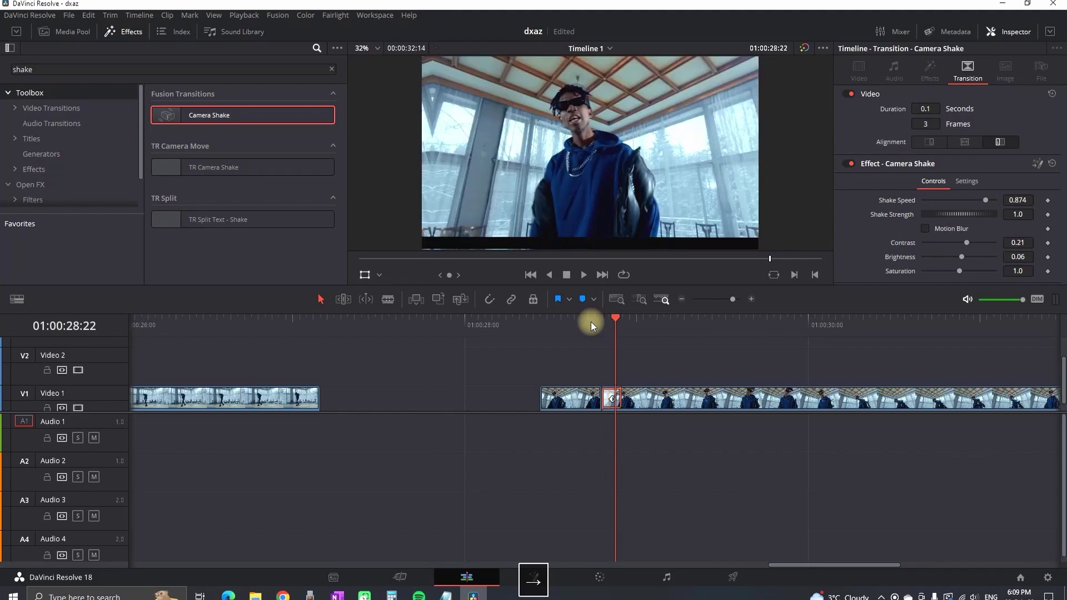
key("Left")
key("Right")
key("Left")
key("Left")
key("Right")
key("Right")
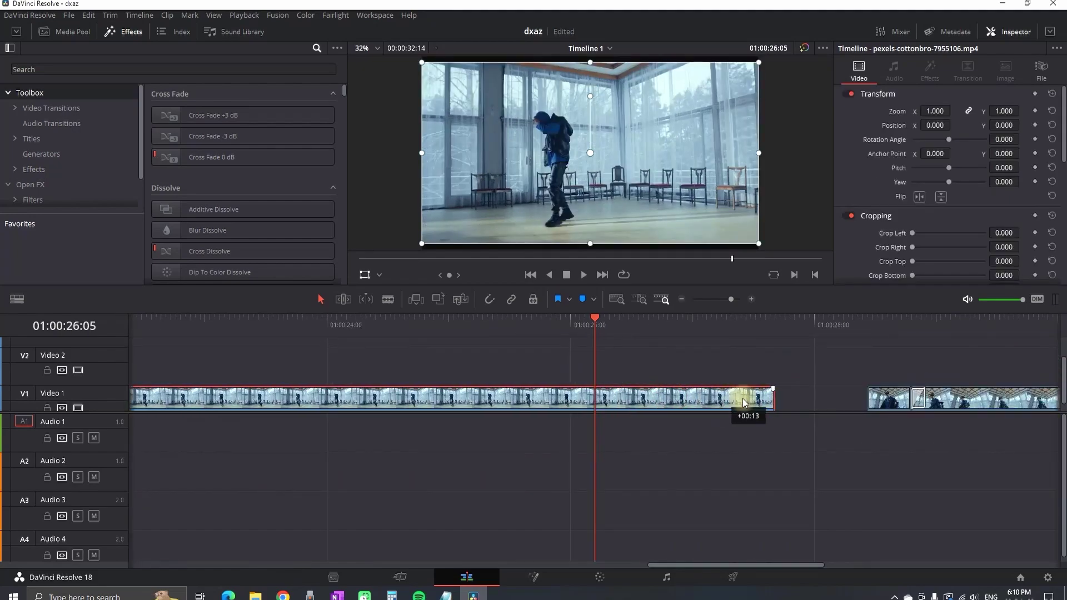
Extend the dancer clip's end on Video 1 and blade it at several frames
left_click_drag(744, 402, 844, 362)
left_click(860, 323)
key("ctrl+b")
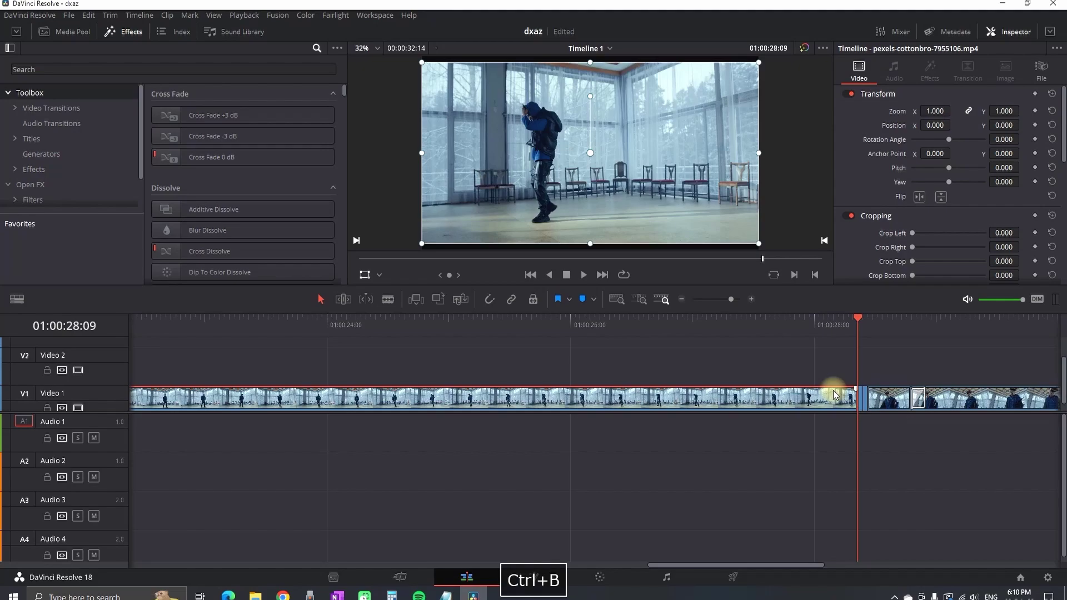
key("Left")
key("Left")
key("ctrl+b")
key("Left")
key("Left")
key("Left")
key("Left")
key("Left")
key("Left")
key("Left")
key("Left")
key("Left")
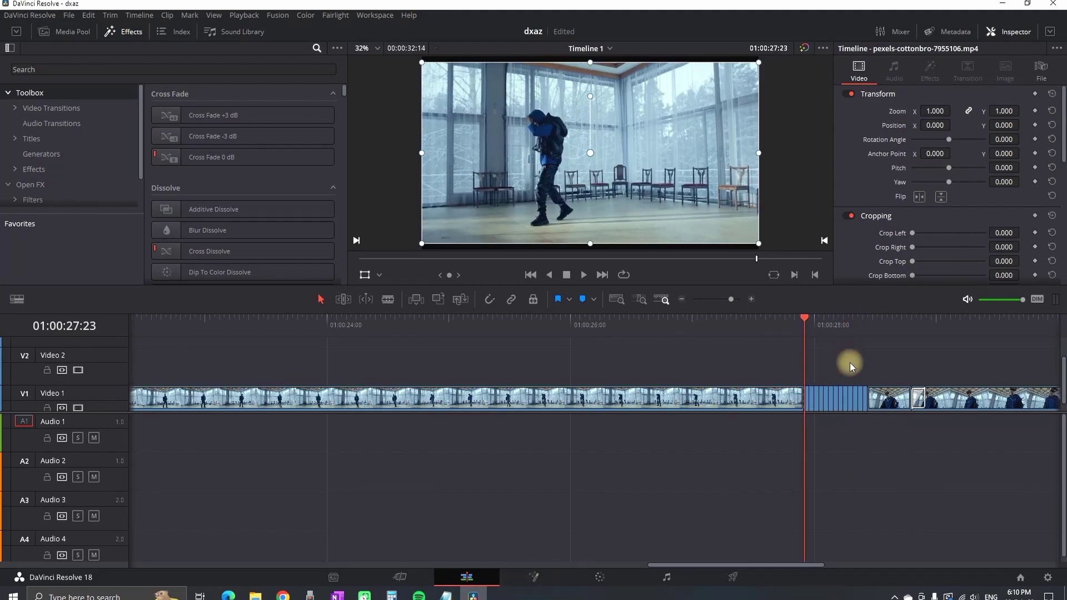
Delete five alternating slivers to leave gaps before the rapper shot
scroll(849, 363, "up", 2)
left_click(604, 399)
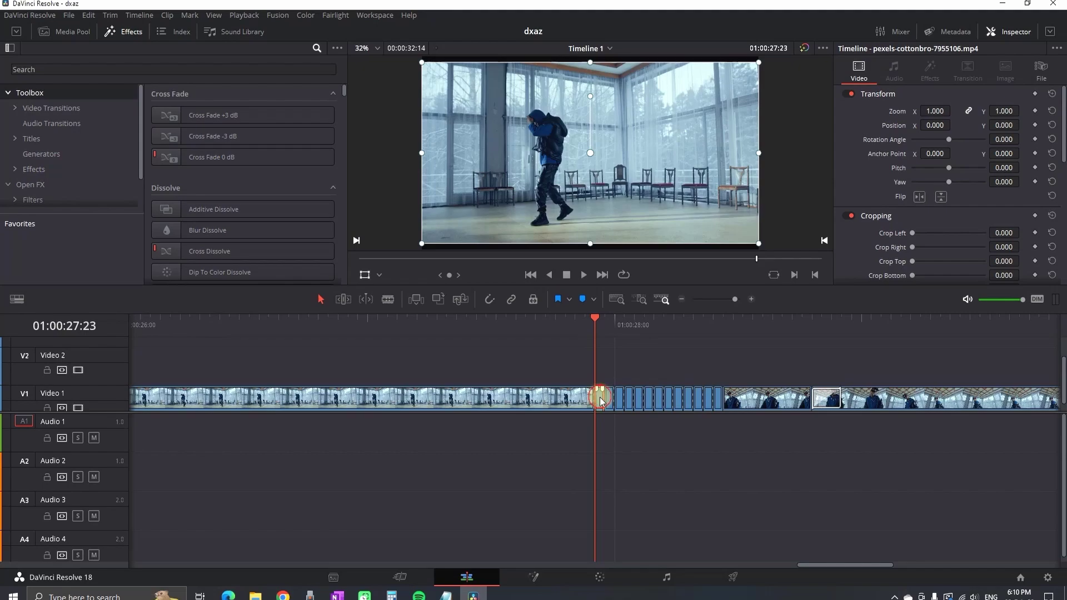
key("Delete")
left_click(642, 398)
key("Delete")
left_click(659, 399)
key("Delete")
left_click(678, 399)
key("Delete")
left_click(703, 402)
key("Delete")
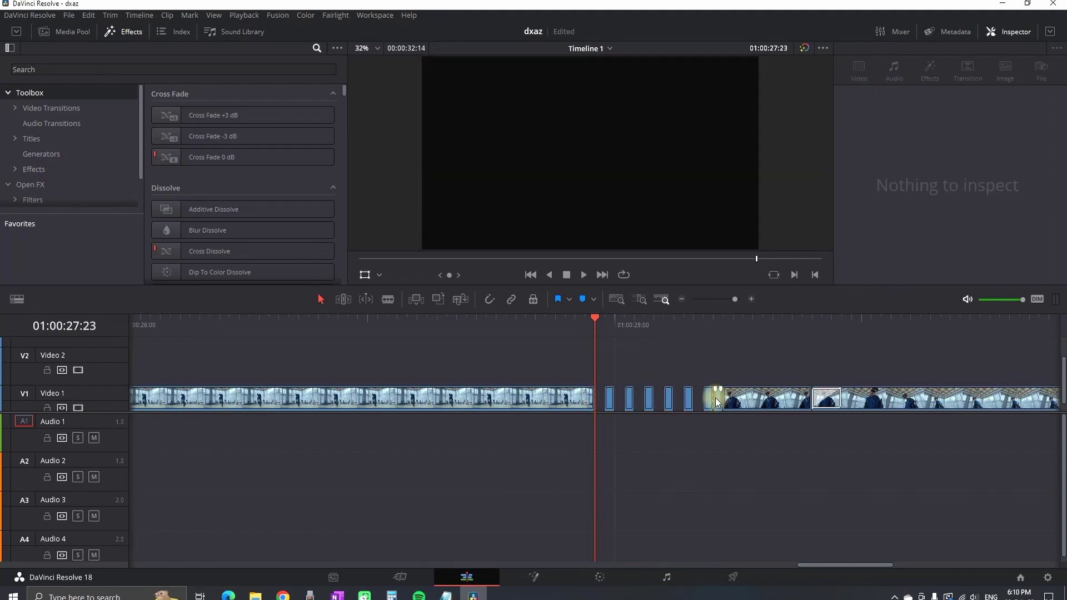
Play back the stutter, then select the long rapper clip at 01:00:28:23
key("space")
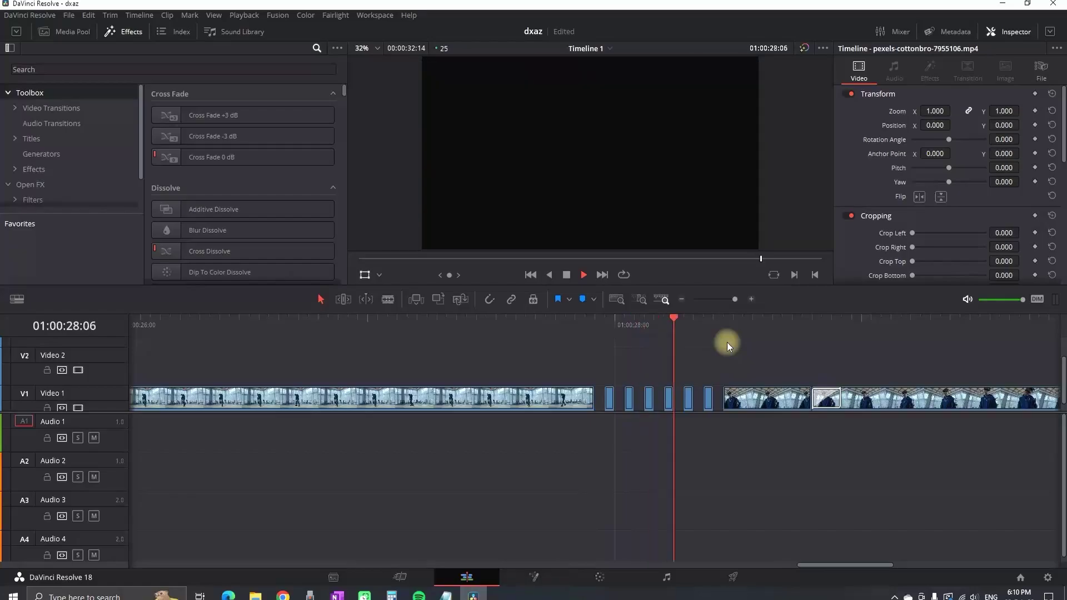
key("space")
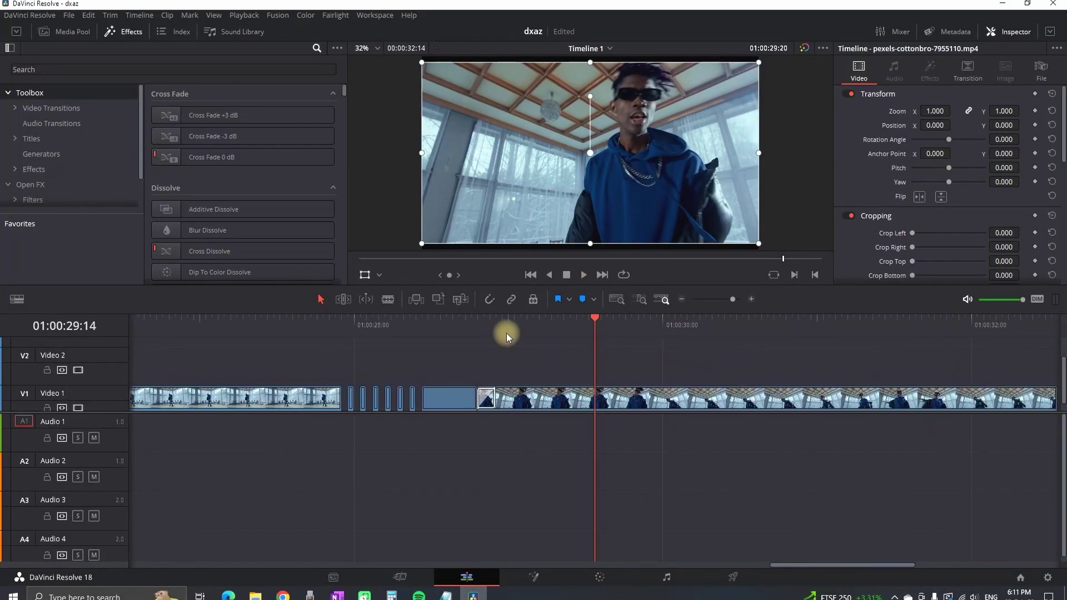
left_click(495, 318)
left_click(524, 395)
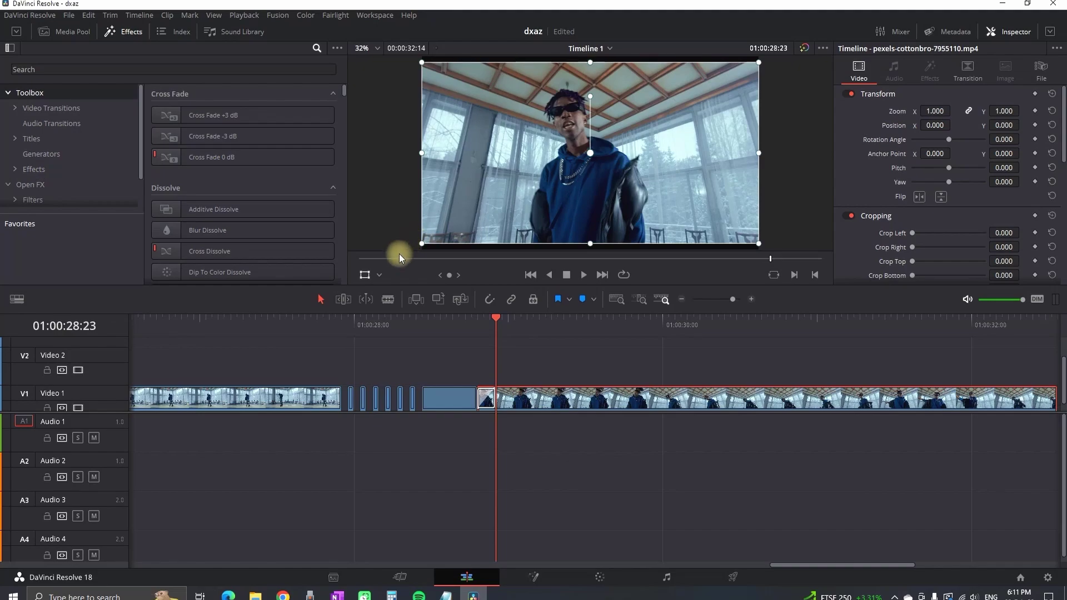
Keyframe the rapper clip's transform, zooming in slightly and nudging its position over two frames
left_click(1034, 95)
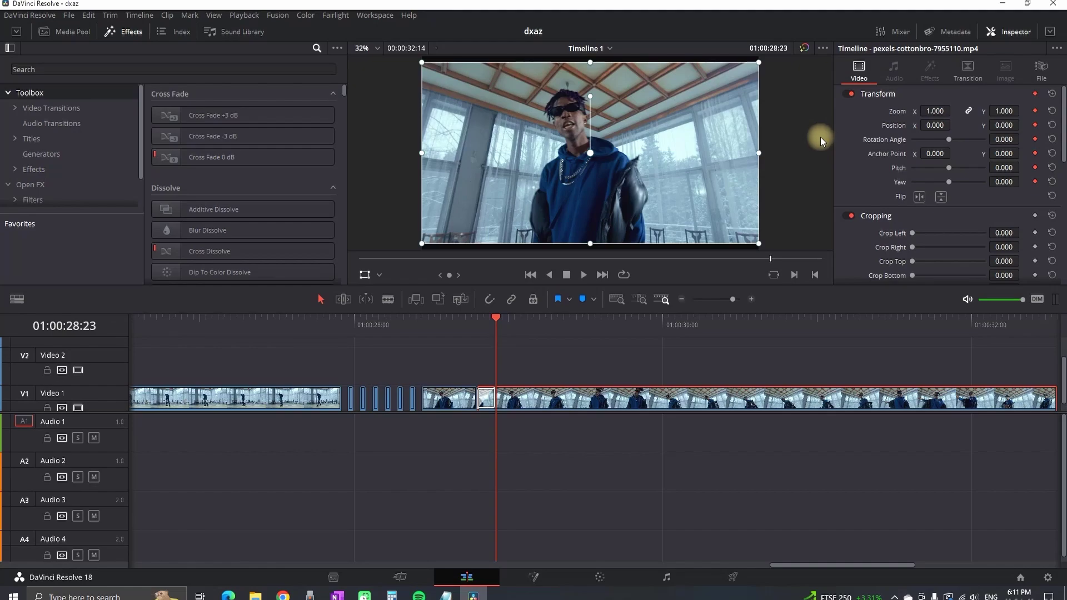
left_click_drag(935, 109, 950, 106)
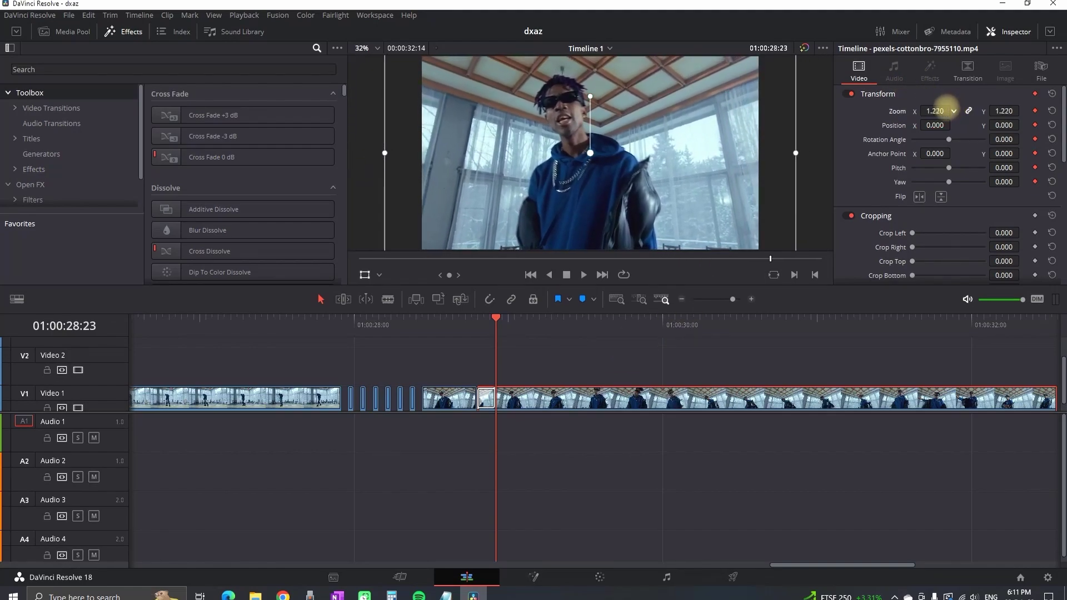
left_click_drag(635, 147, 640, 158)
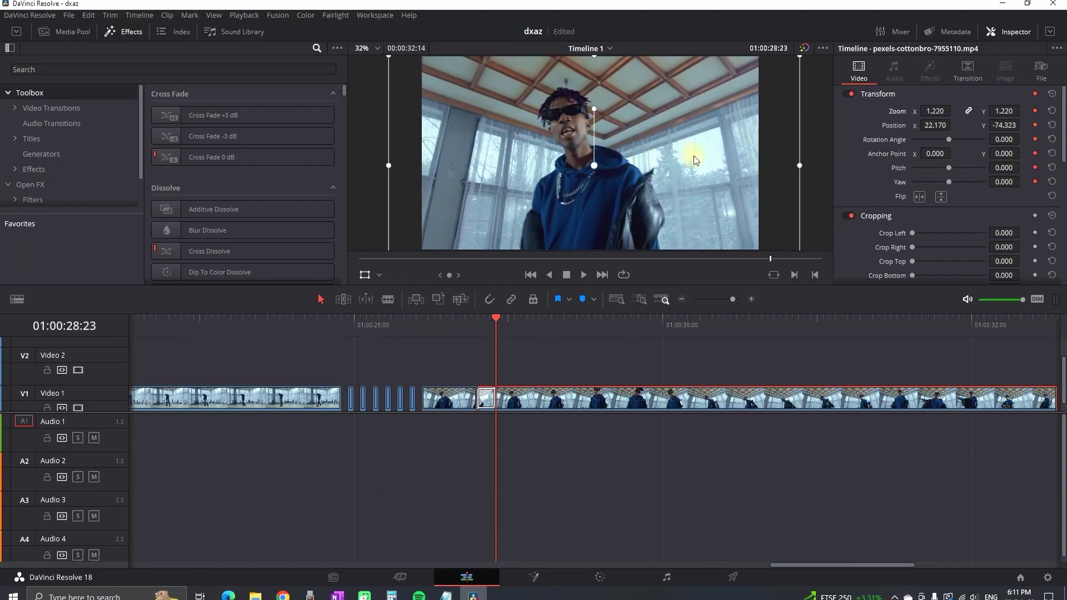
key("Right")
left_click_drag(657, 195, 703, 165)
key("Right")
key("Right")
key("Right")
Push the zoom to 1.360, ease it back to 1.180 with position nudges, and play it
key("Right")
key("Right")
key("Right")
key("Right")
key("Right")
key("Right")
left_click_drag(936, 111, 941, 110)
left_click_drag(691, 150, 699, 133)
key("Right")
key("Right")
key("Right")
key("Right")
key("Right")
key("Right")
key("Right")
key("Right")
key("Right")
key("Right")
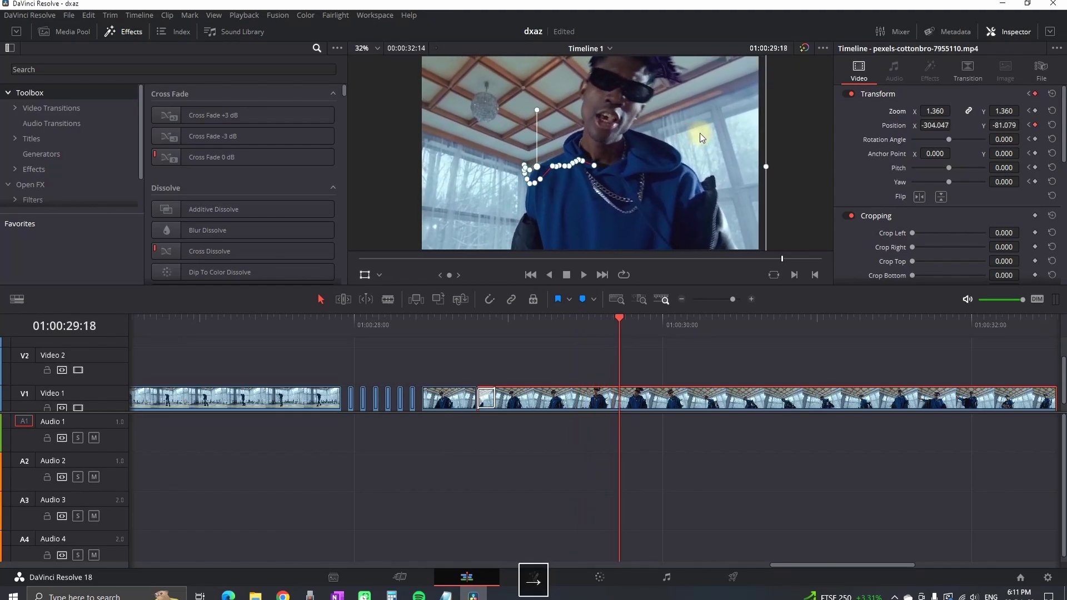
key("Right")
key("Right")
left_click_drag(944, 111, 961, 109)
key("Right")
left_click_drag(728, 115, 691, 124)
key("Right")
key("Right")
mouse_move(915, 108)
left_mouse_down()
mouse_move(942, 107)
mouse_move(923, 105)
left_mouse_up()
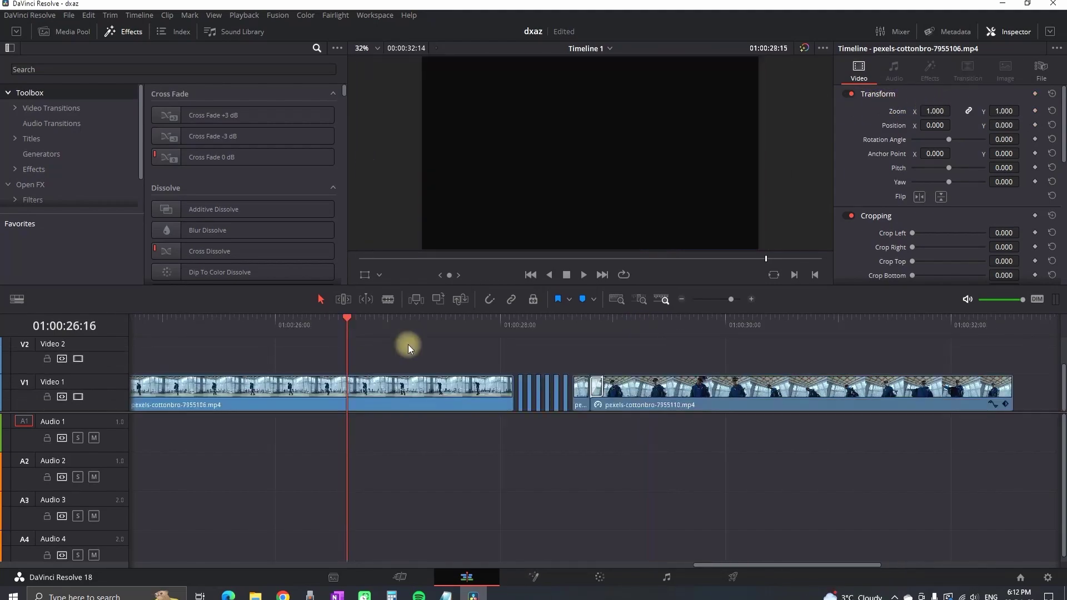
key("space")
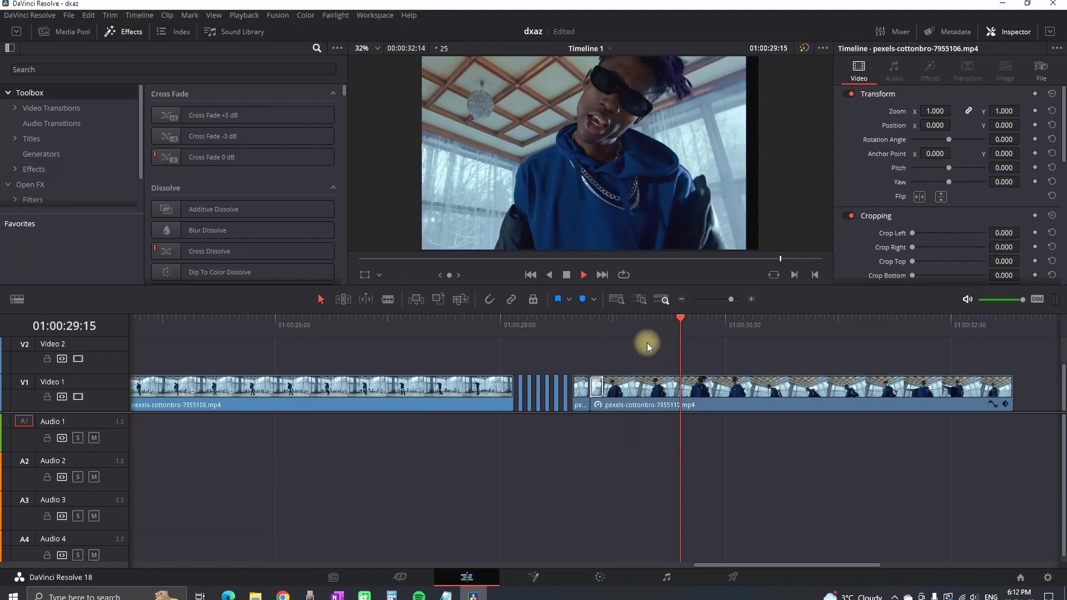
key("space")
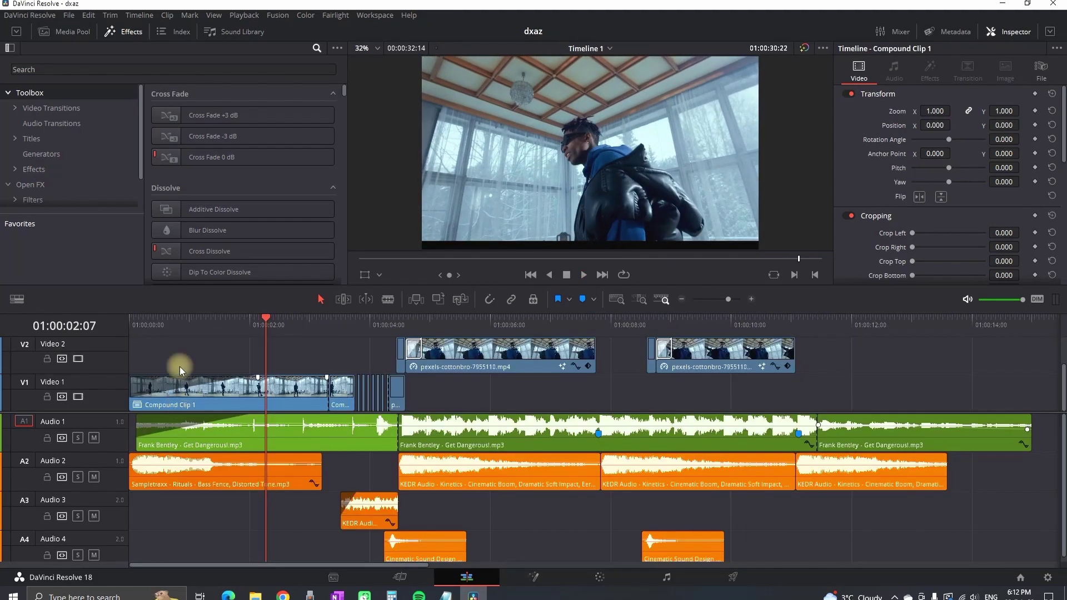
Solo Audio 1, disable Video 1 and Video 2, and play the song from the start
left_click(77, 438)
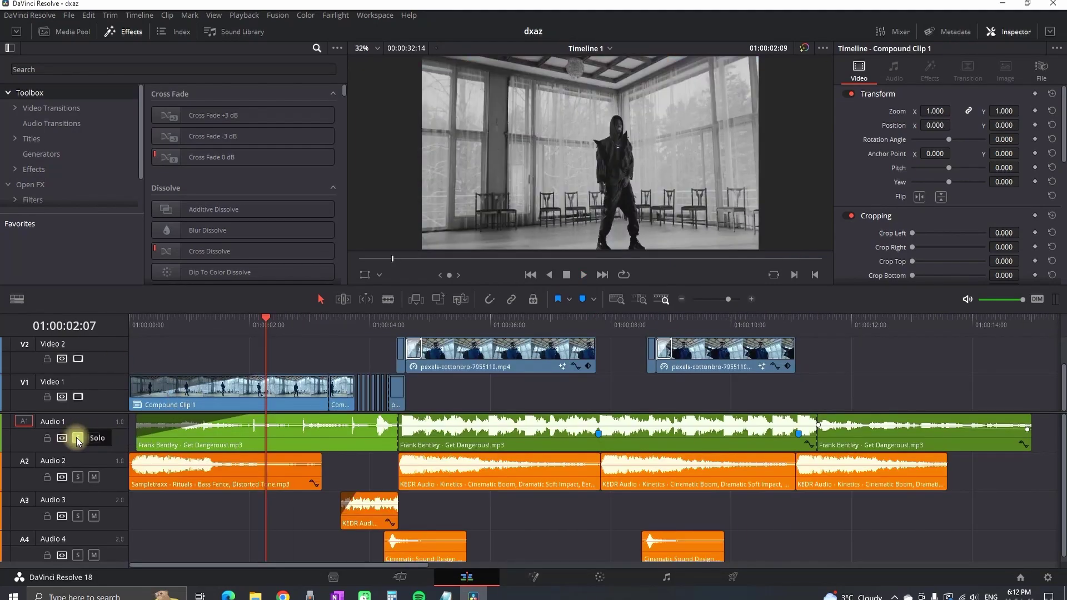
left_click_drag(154, 321, 129, 321)
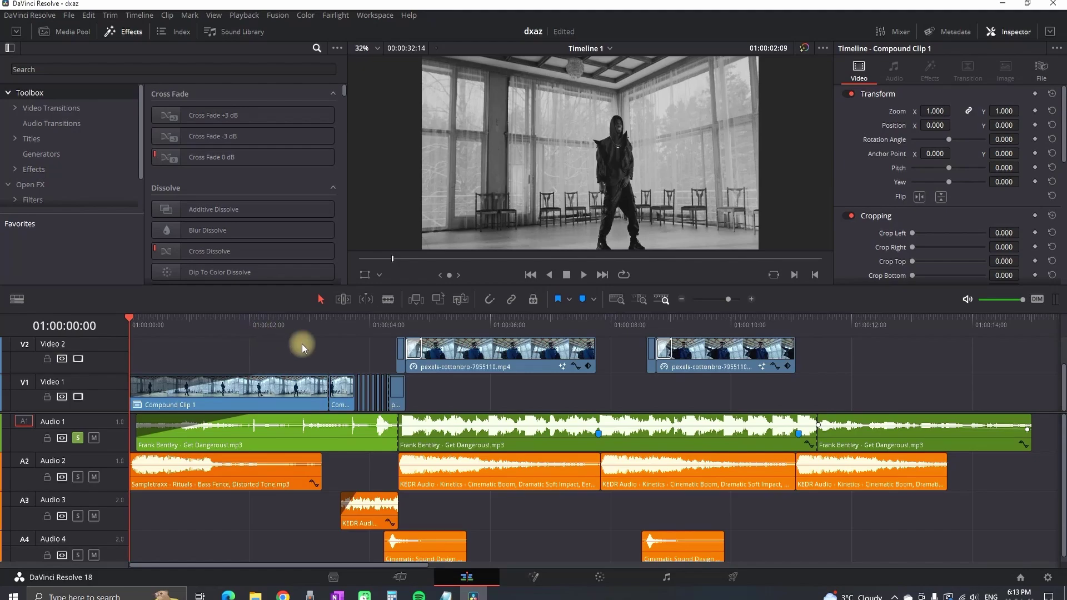
left_click(78, 397)
left_click(78, 358)
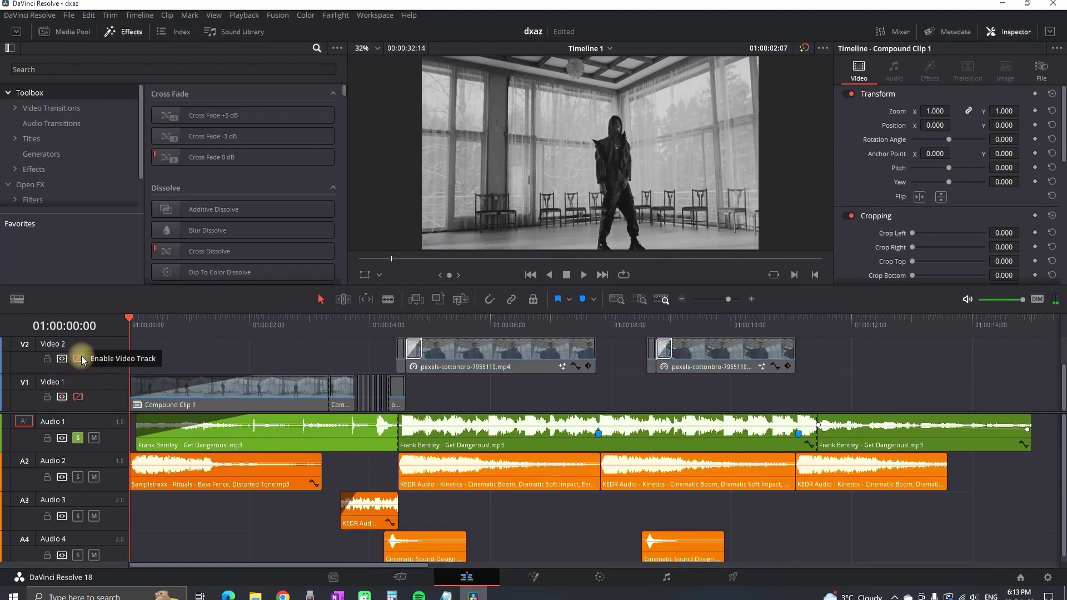
key("space")
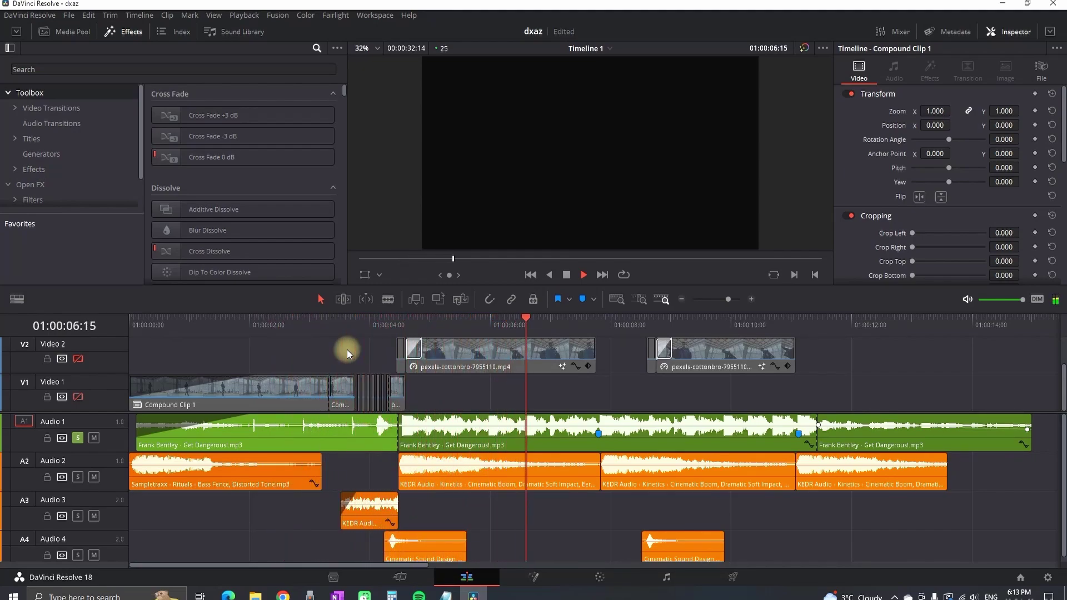
key("space")
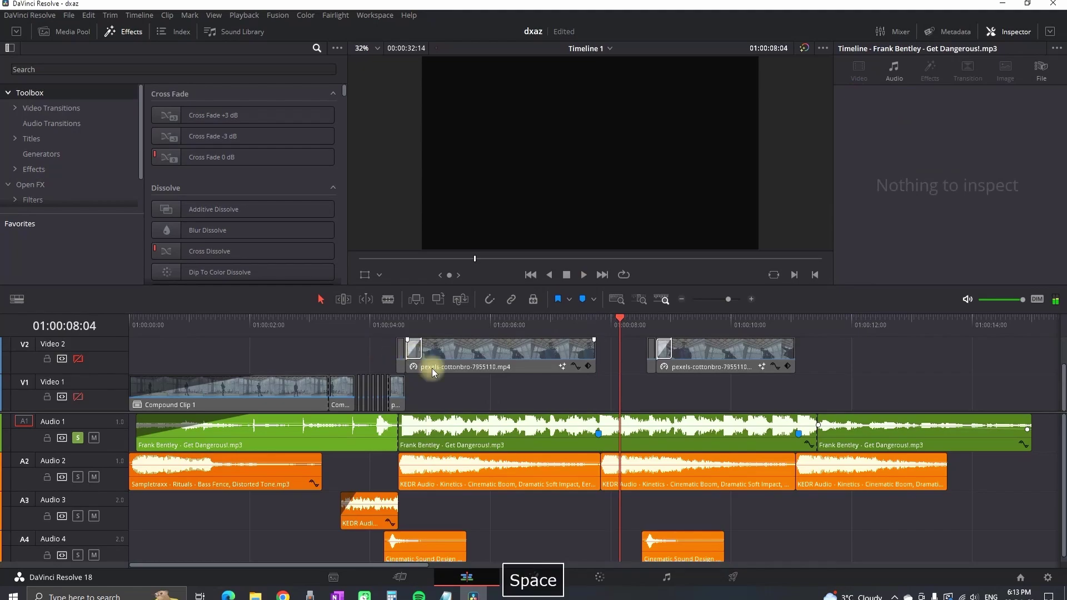
Scrub the playhead from 01:00:04:08 through 01:00:07:11 to 01:00:11:01 and play a few frames
left_click(405, 333)
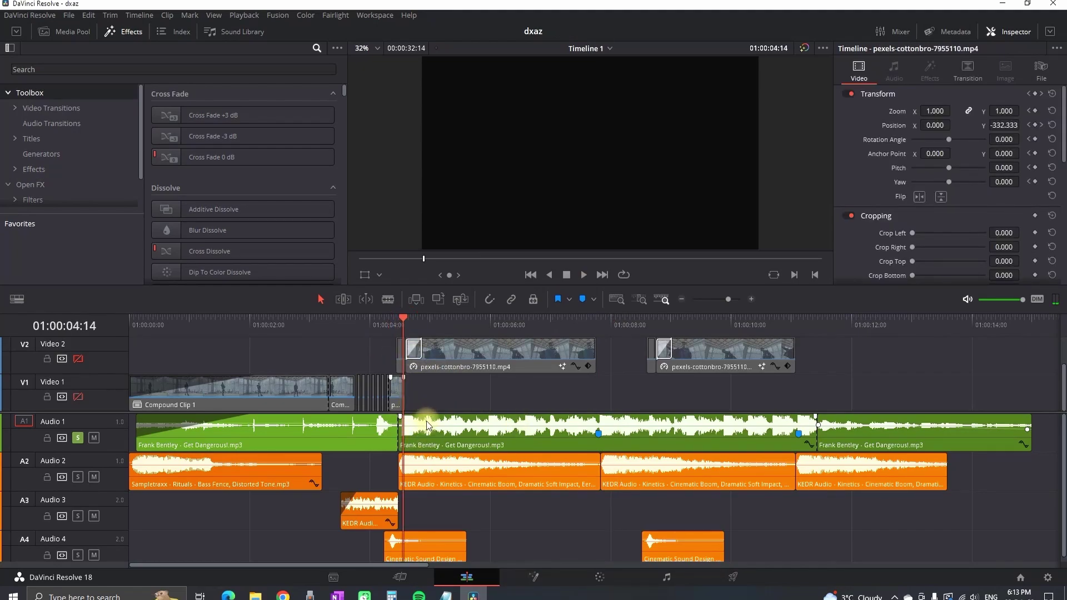
left_click(389, 325)
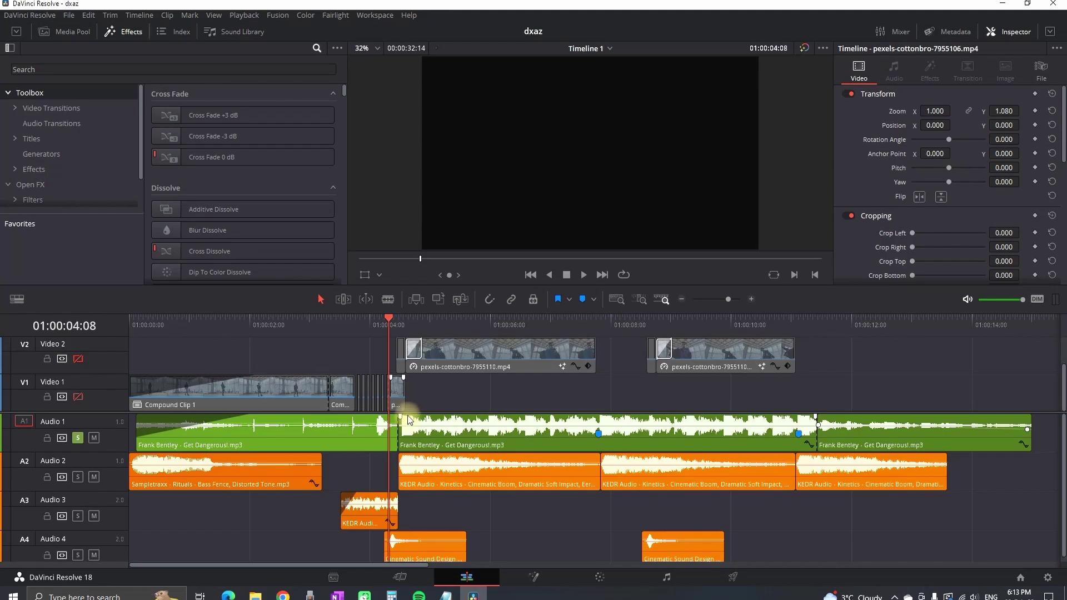
left_click_drag(390, 319, 400, 319)
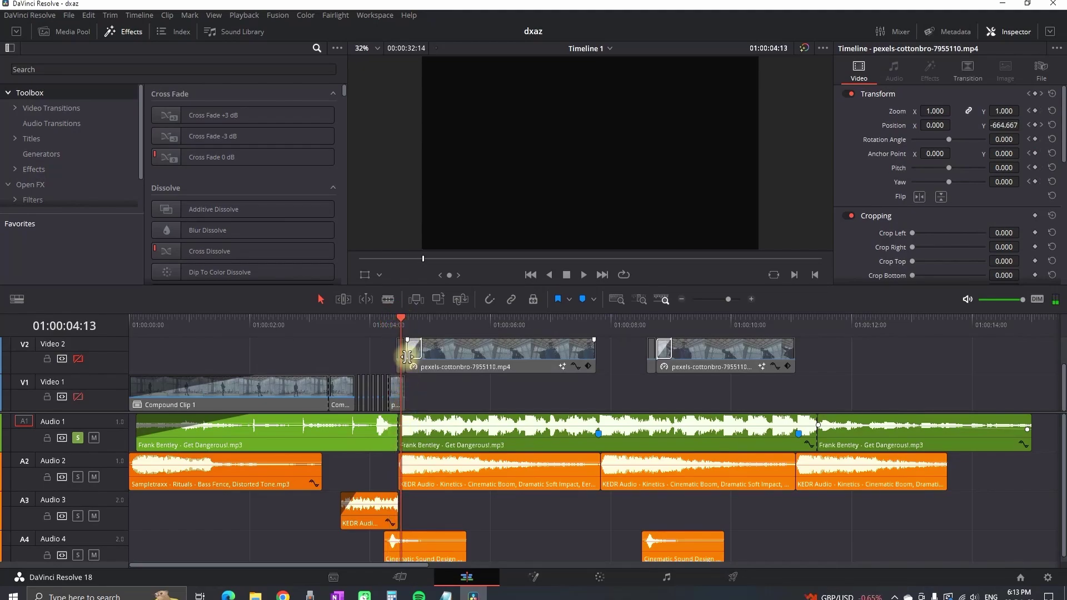
left_click_drag(594, 327, 578, 320)
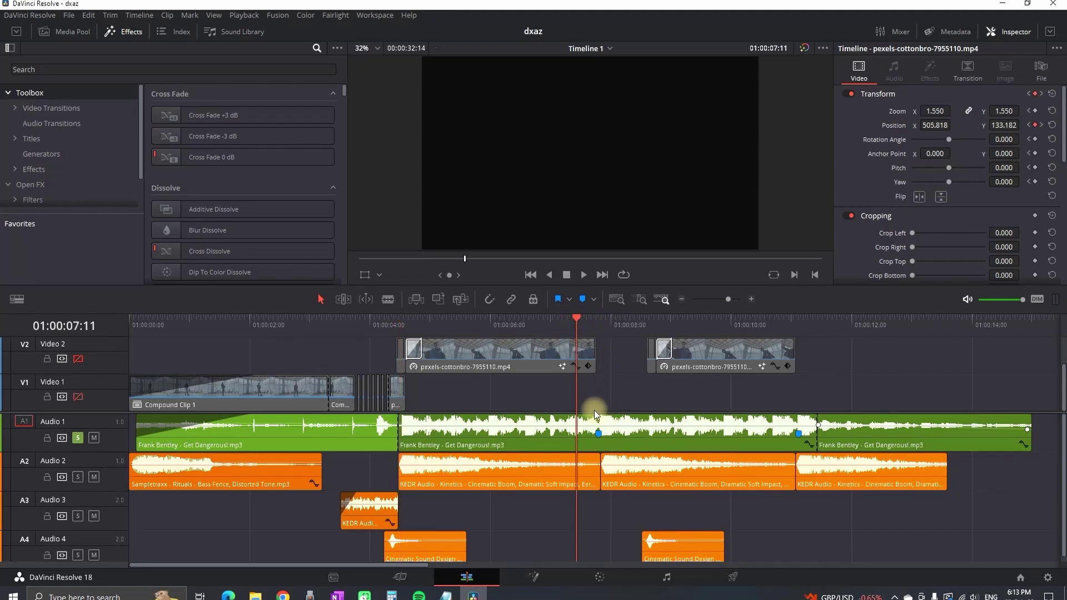
left_click(792, 320)
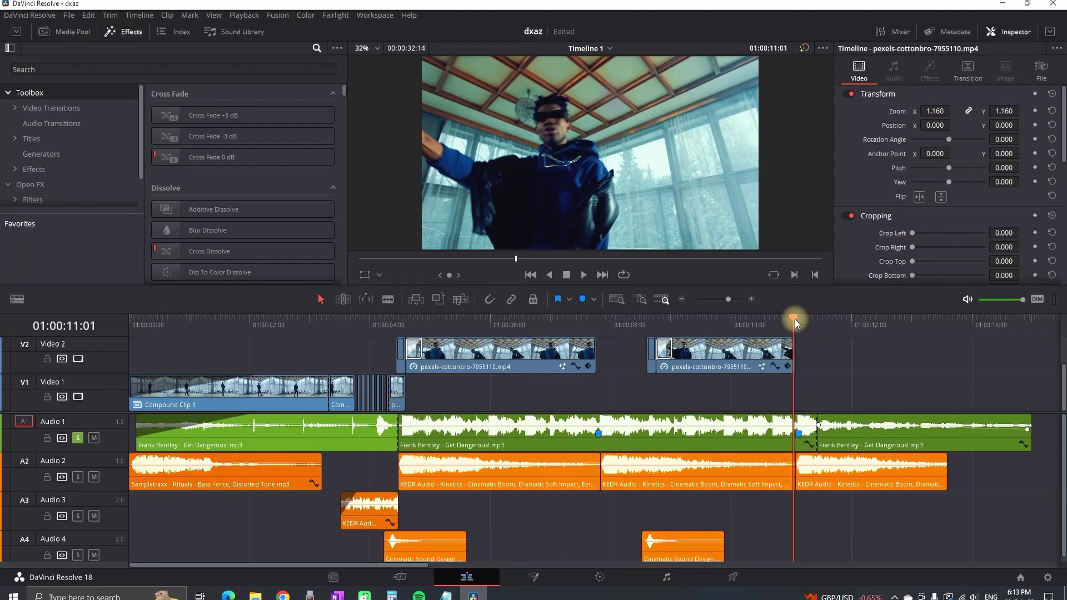
key("space")
key("space")
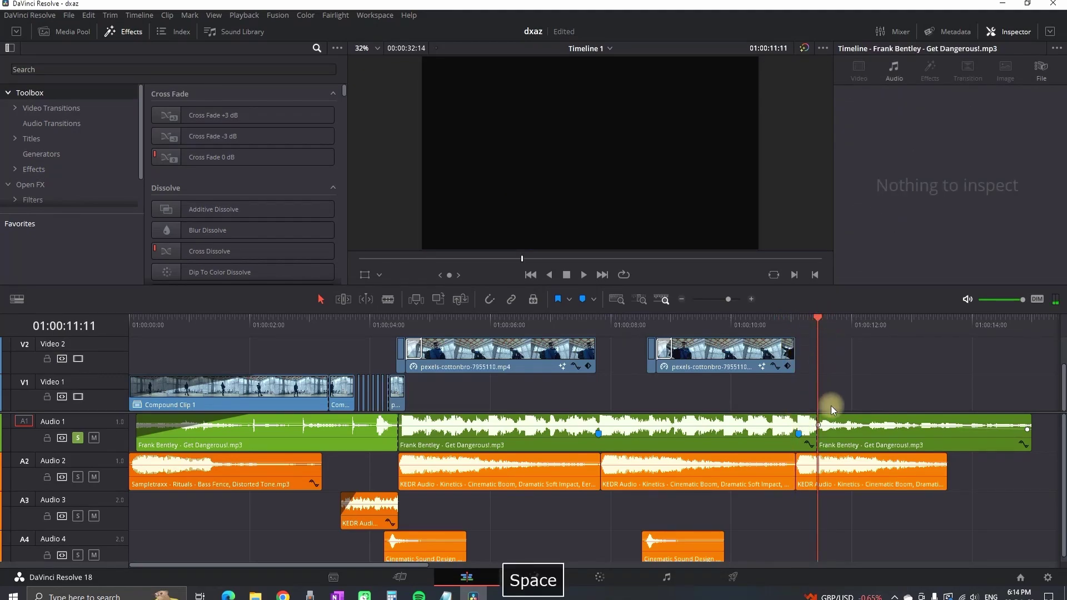
Keyframe the last Frank Bentley clip's volume at -5.43, check its -19.03 end, and select the Sampletraxx bass clip
left_click(826, 422)
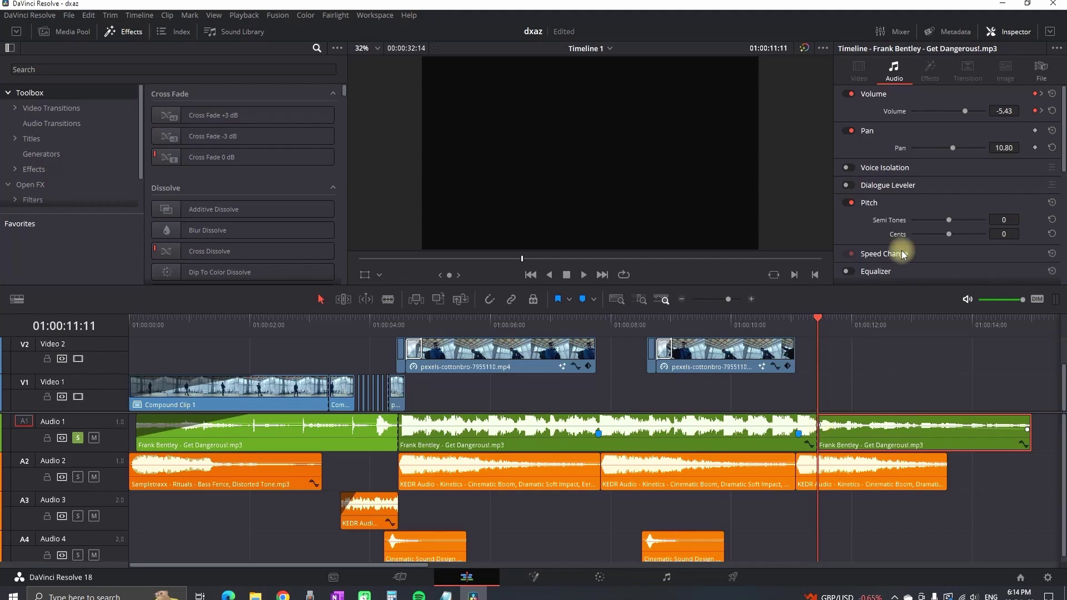
left_click(1035, 111)
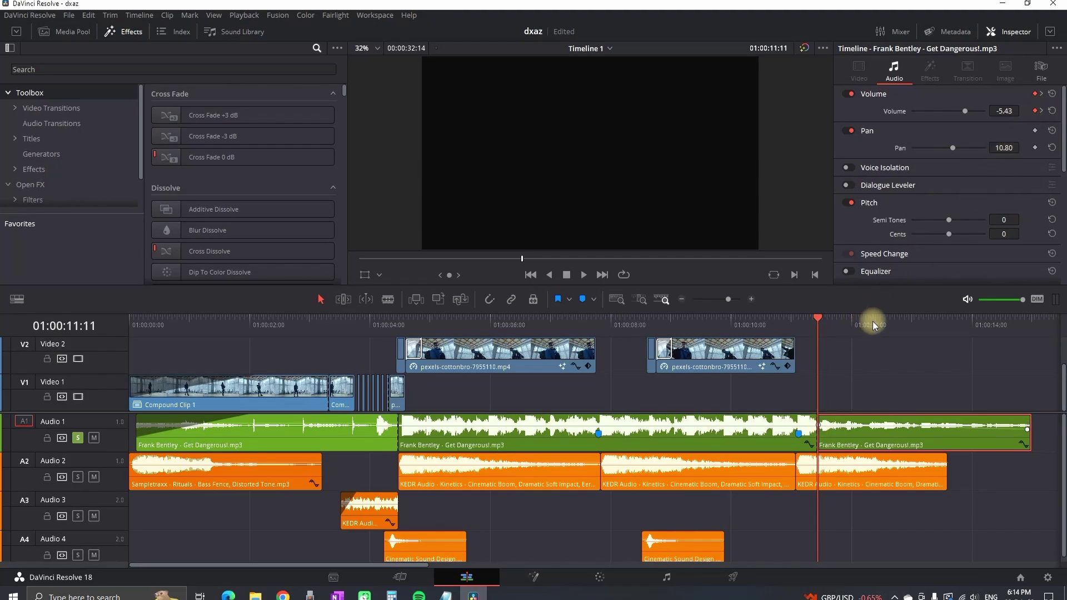
left_click(1027, 325)
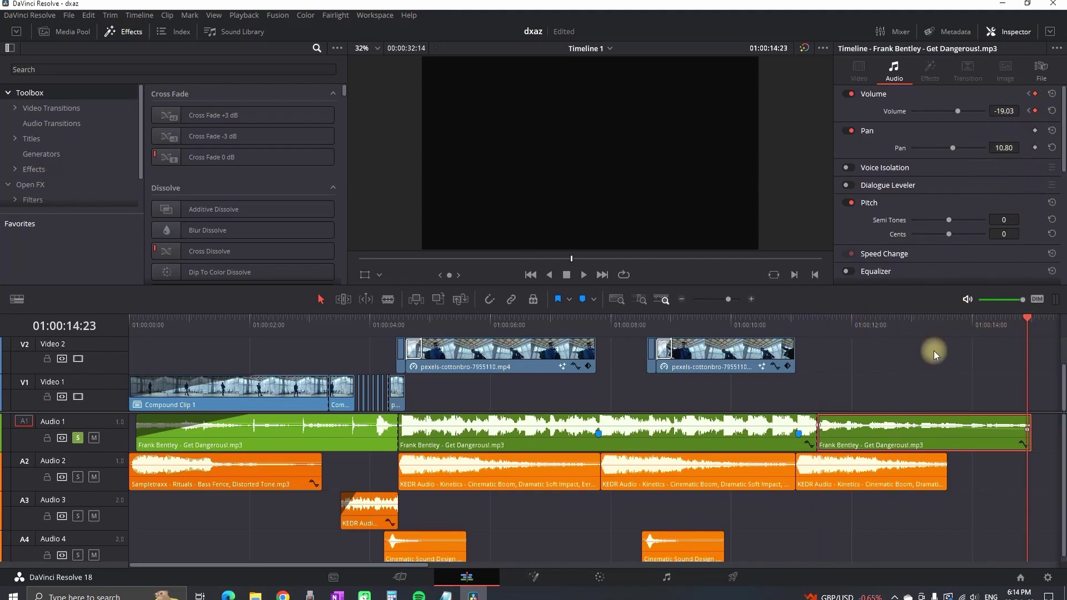
left_click(197, 479)
key("Home")
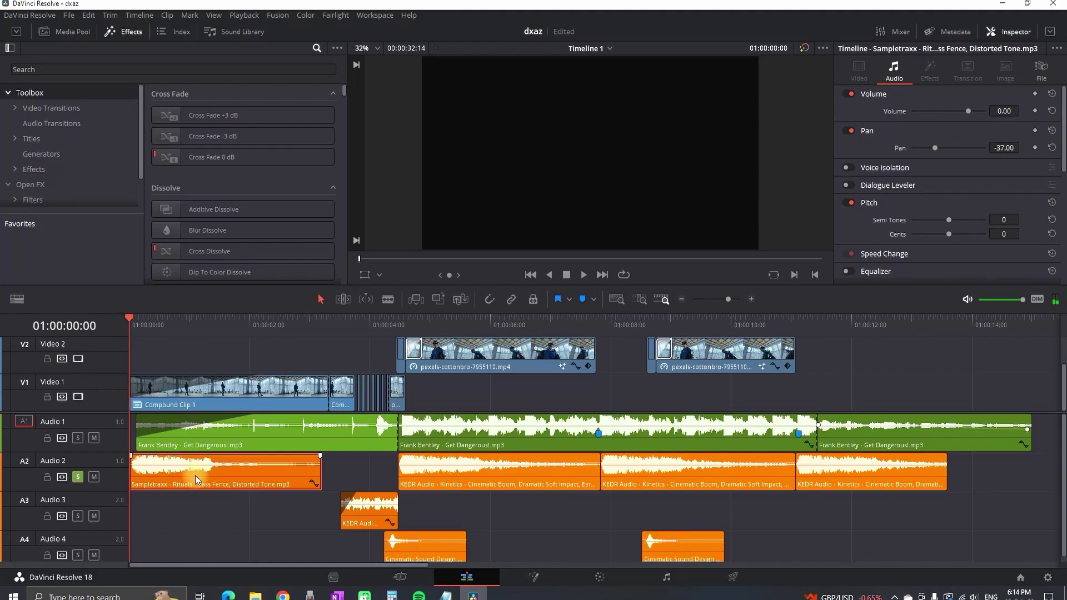
Play the edit from the start, then move the playhead toward the Audio 3 effect and solo that track
left_click(583, 275)
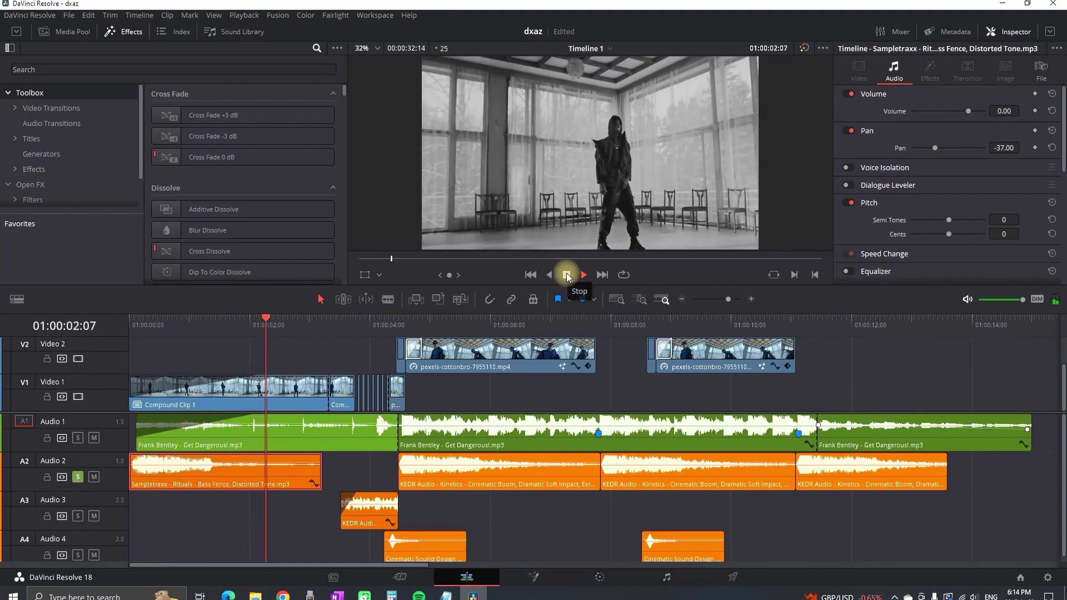
left_click(567, 275)
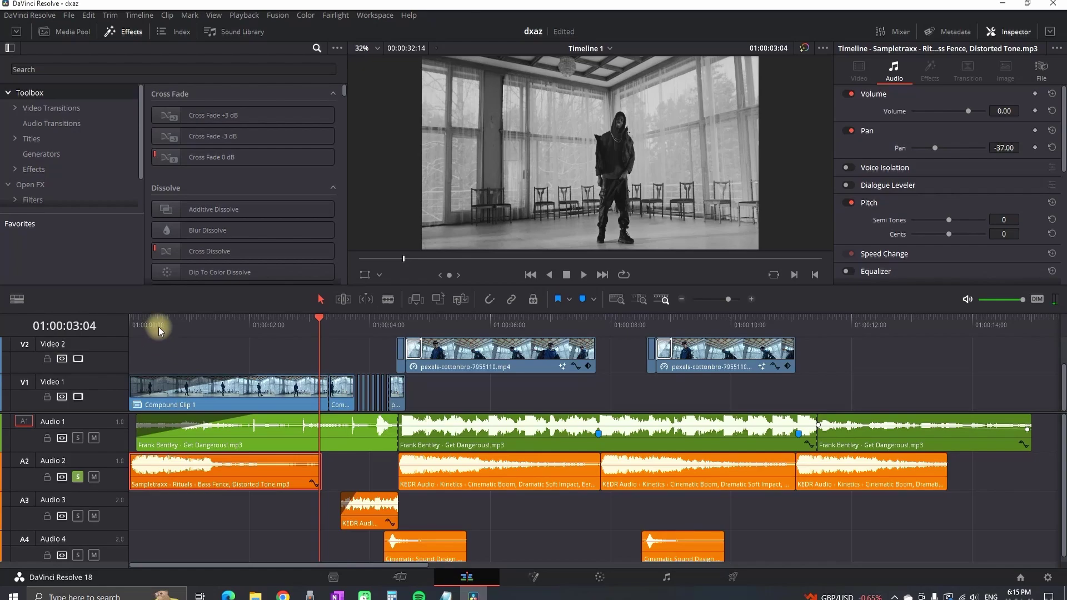
mouse_move(354, 326)
left_mouse_down()
mouse_move(369, 329)
mouse_move(341, 338)
left_mouse_up()
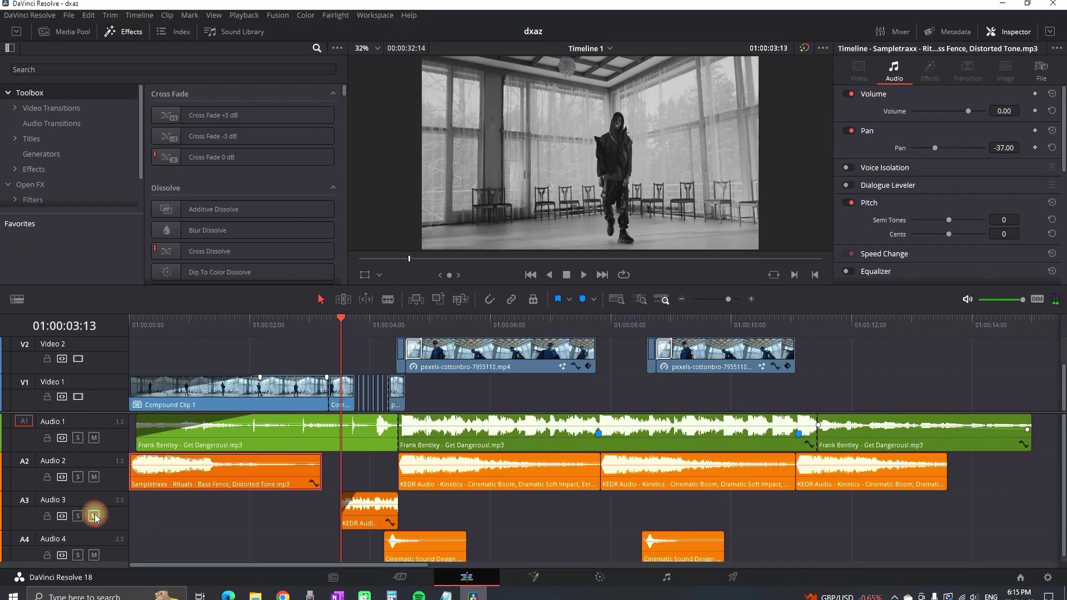
left_click(78, 517)
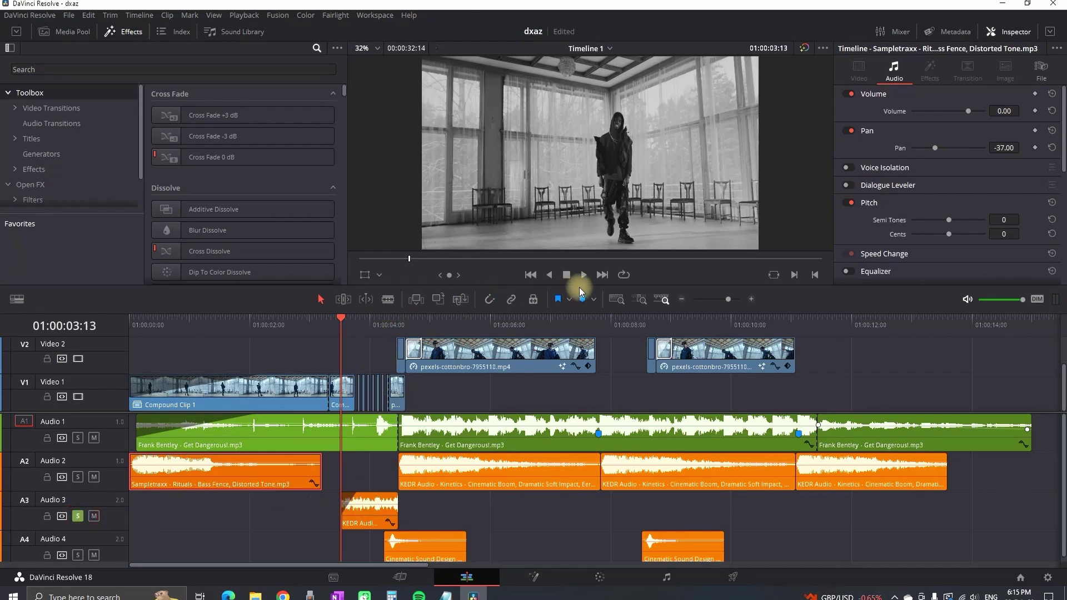
Replay through the first cut at 04:13, step one frame forward, and select the Audio 4 whoosh clip
left_click(583, 274)
left_click(318, 328)
left_click(583, 275)
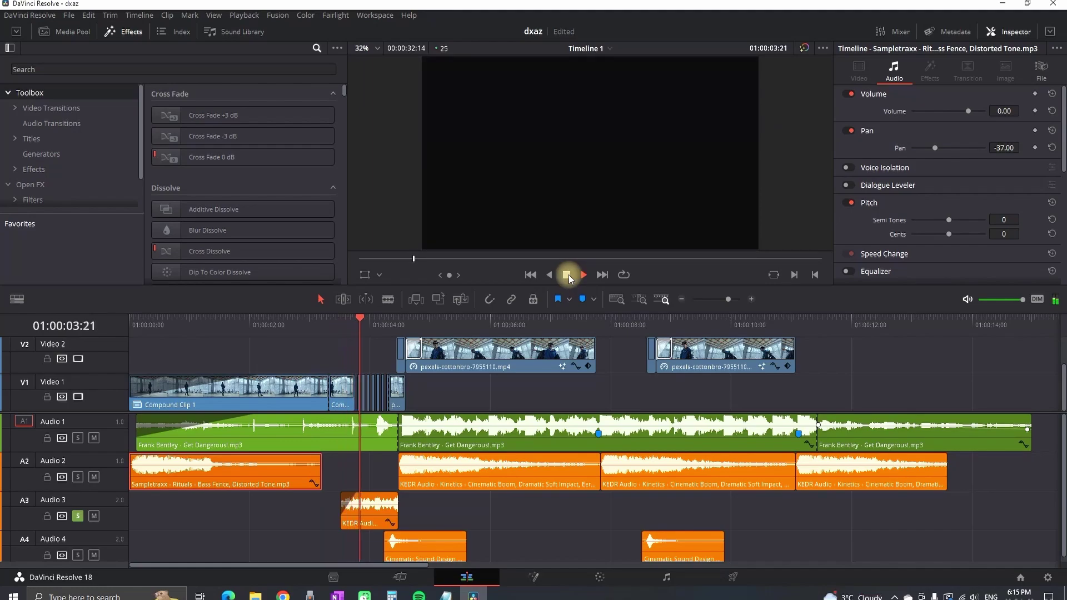
left_click(401, 319)
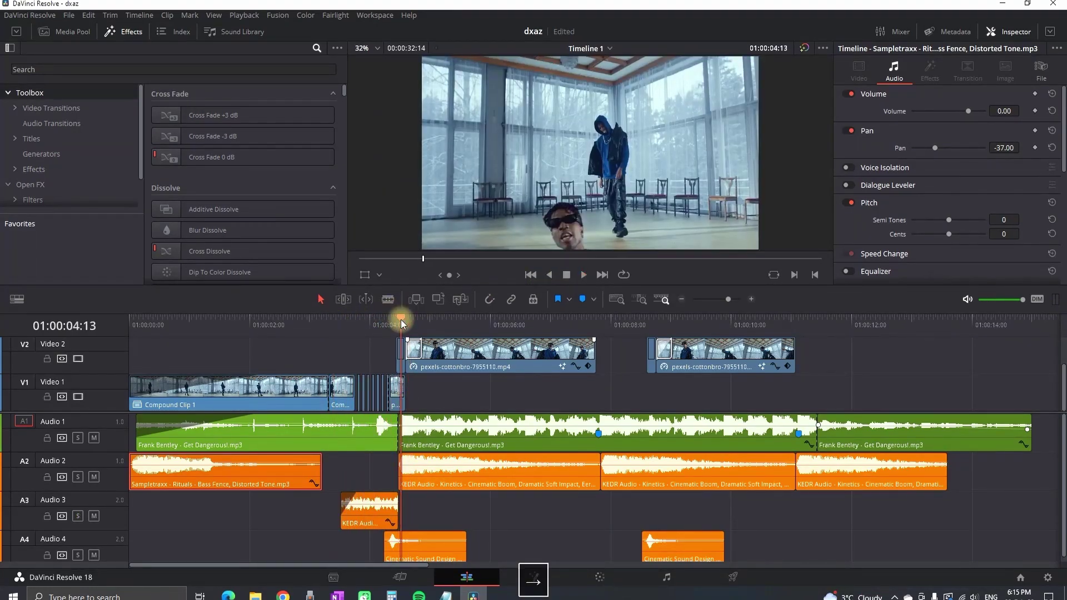
key("Right")
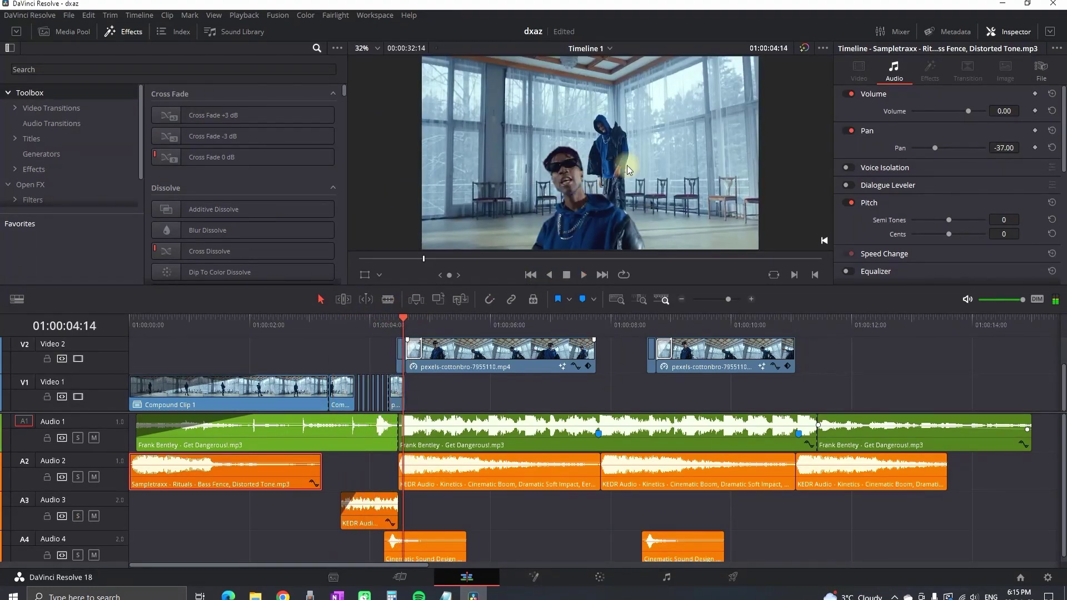
left_click(420, 539)
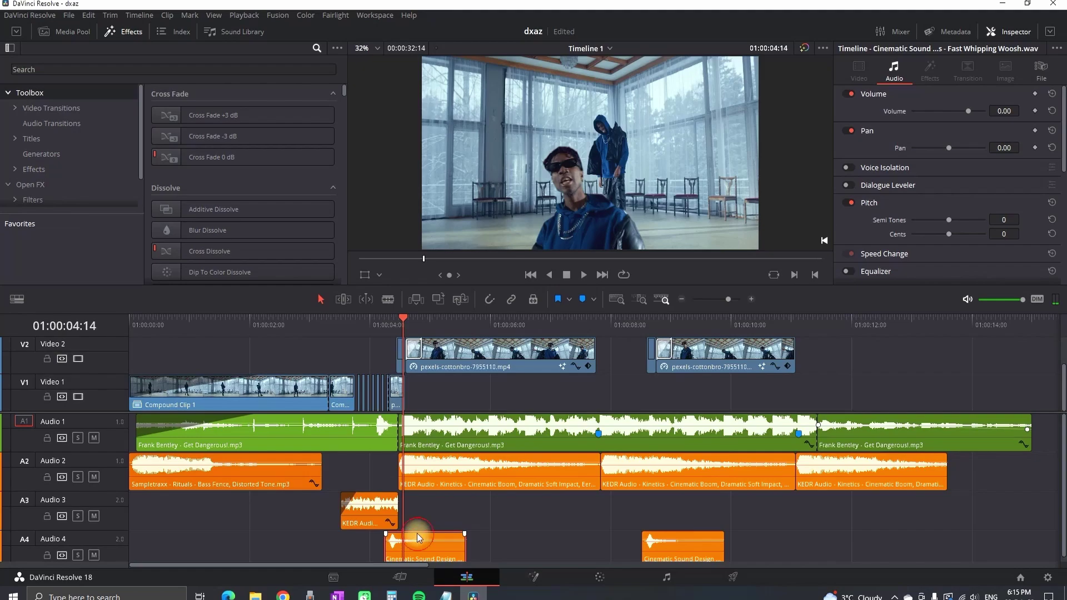
Preview the Fast Whipping Woosh and KEDR Kinetics impact sound effects in the source viewer
double_click(419, 539)
left_click(584, 274)
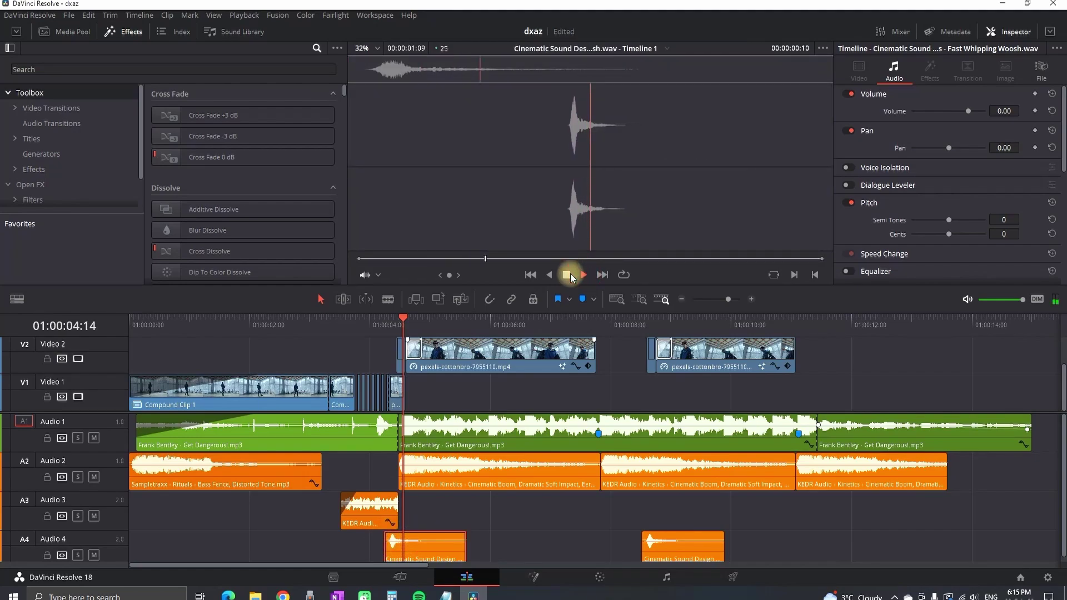
left_click(359, 259)
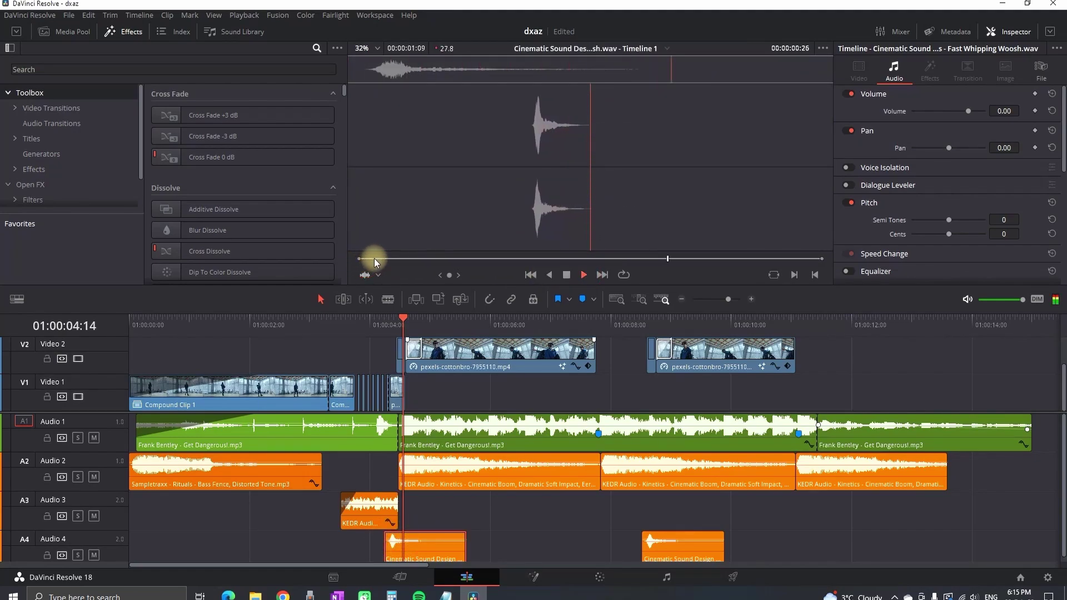
left_click(566, 275)
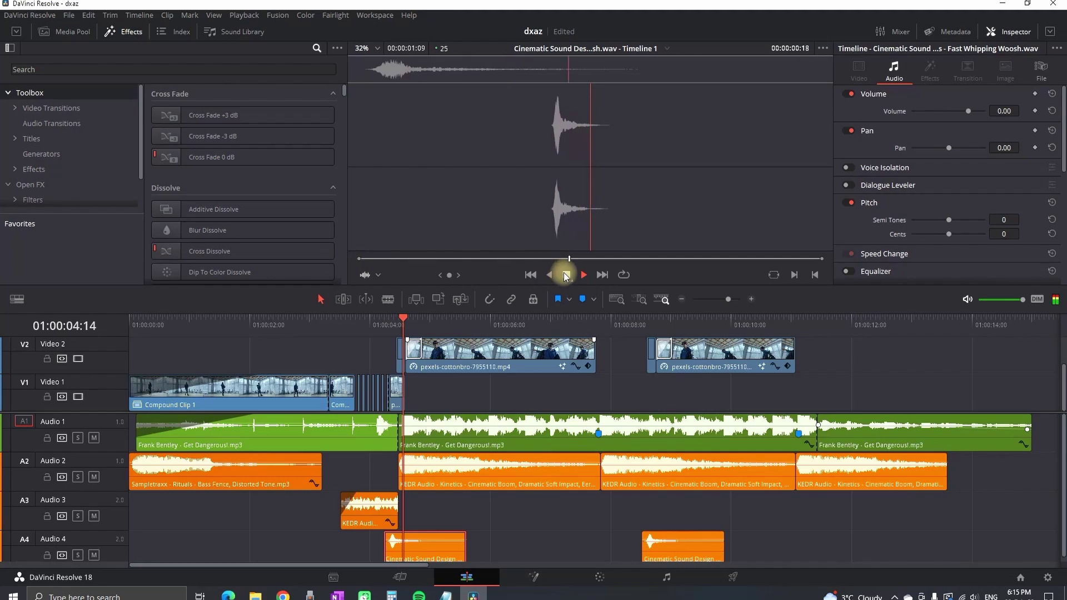
double_click(423, 469)
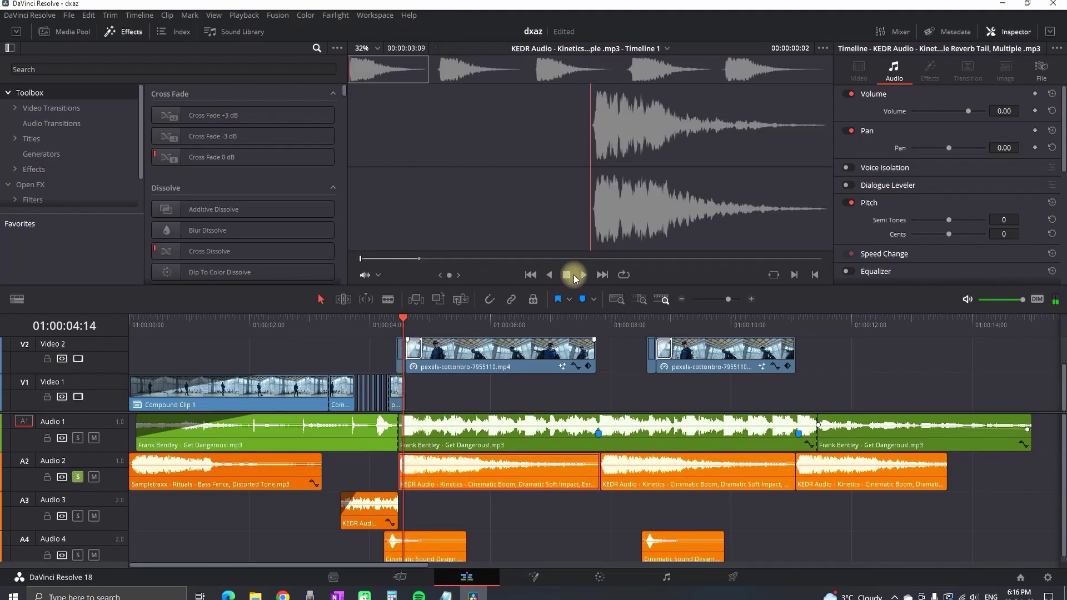
left_click(581, 275)
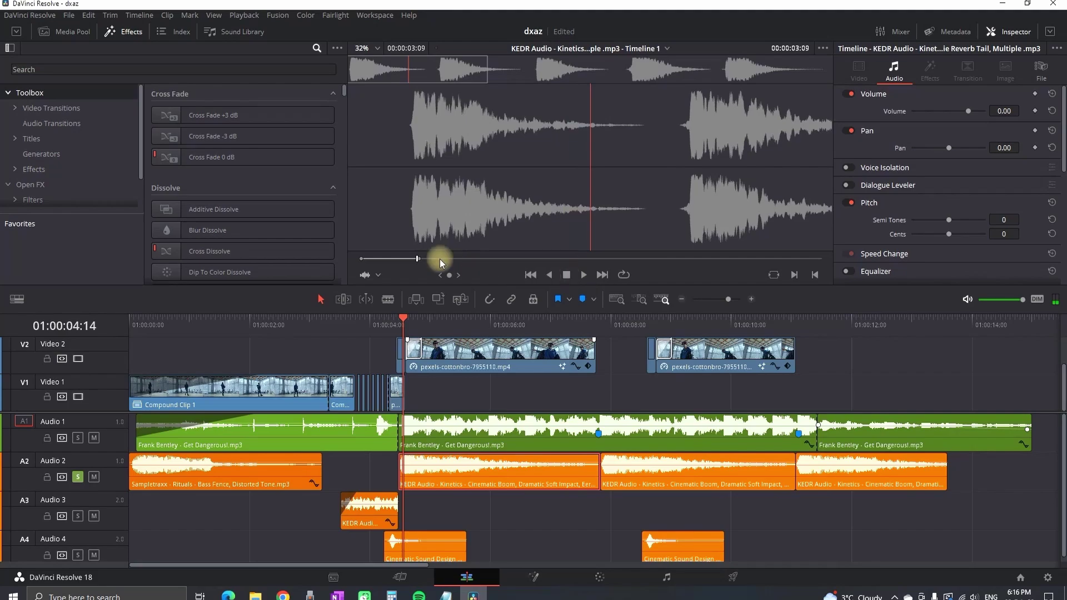
Play the timeline through to the end of the edit, then reload the Audio 4 whoosh clip
left_click(581, 275)
left_click(567, 274)
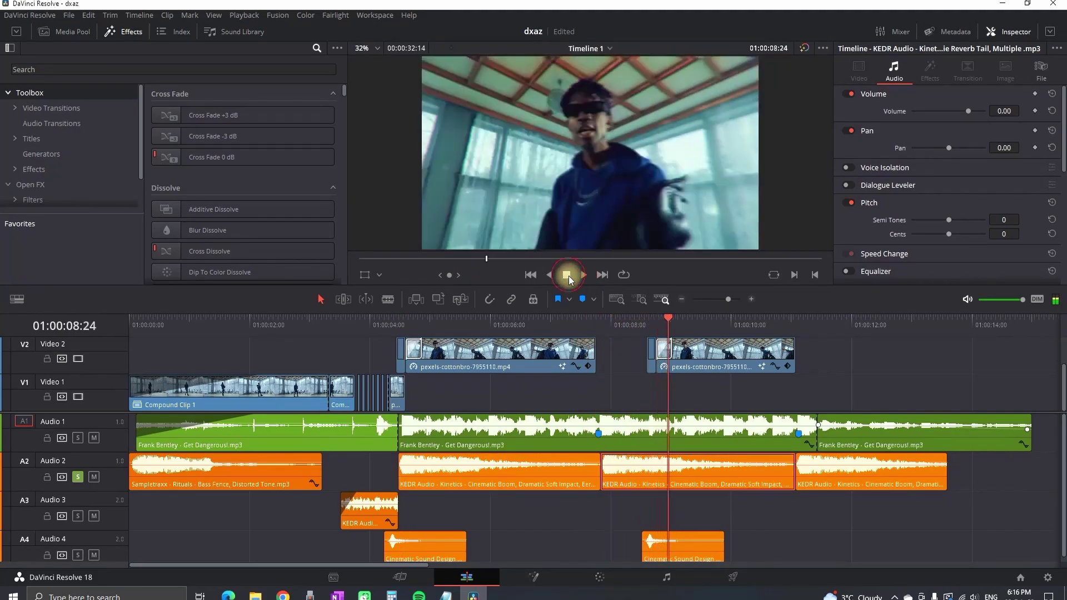
left_click(581, 275)
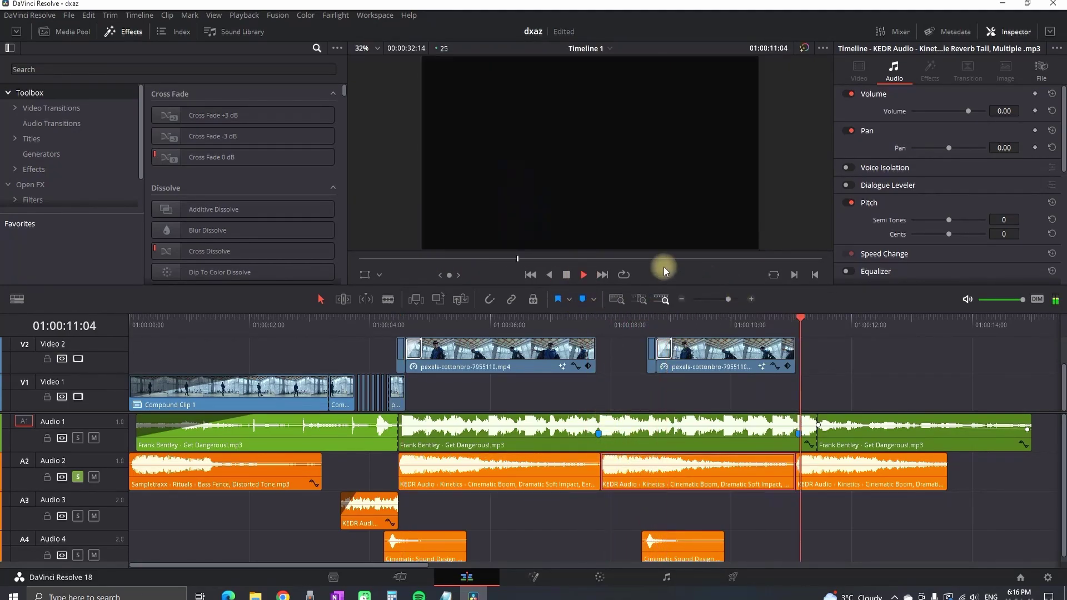
left_click(577, 276)
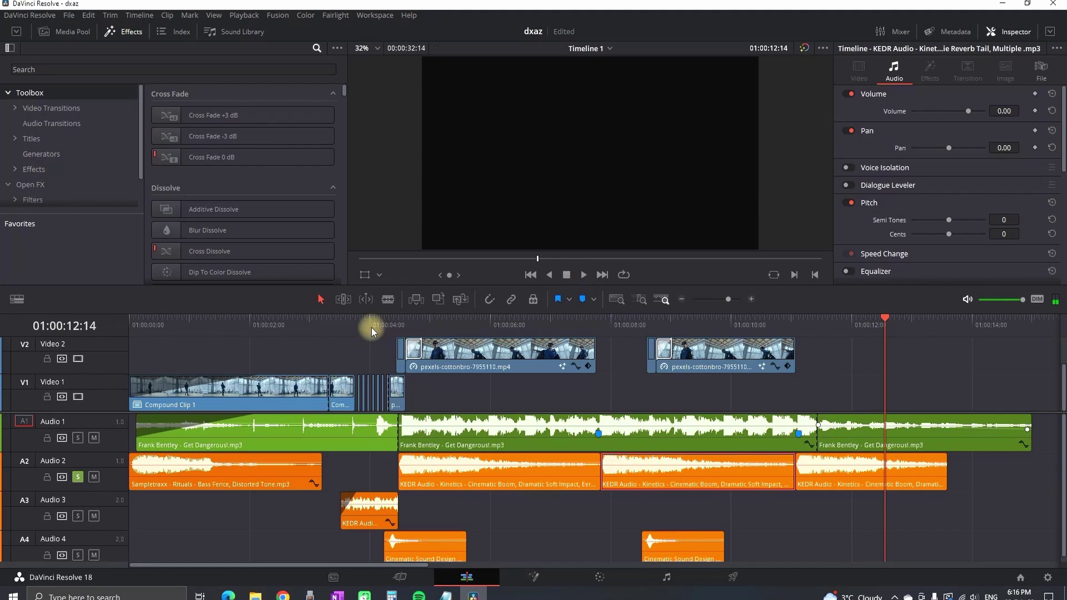
double_click(415, 552)
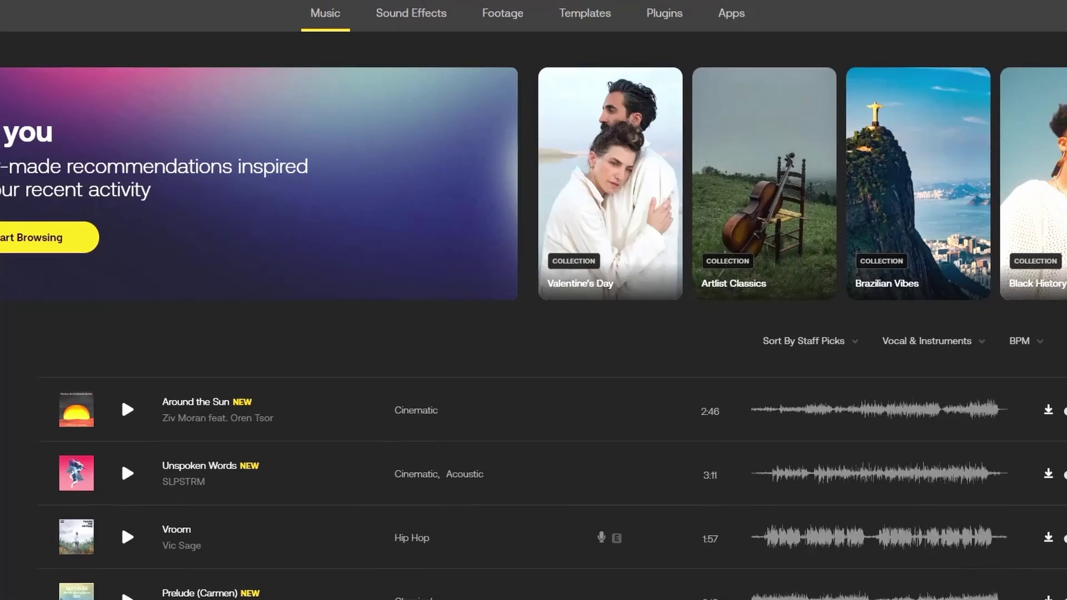
Scroll down through Artlist's music list and Sound Effects category grid
scroll(533, 311, "down", 4)
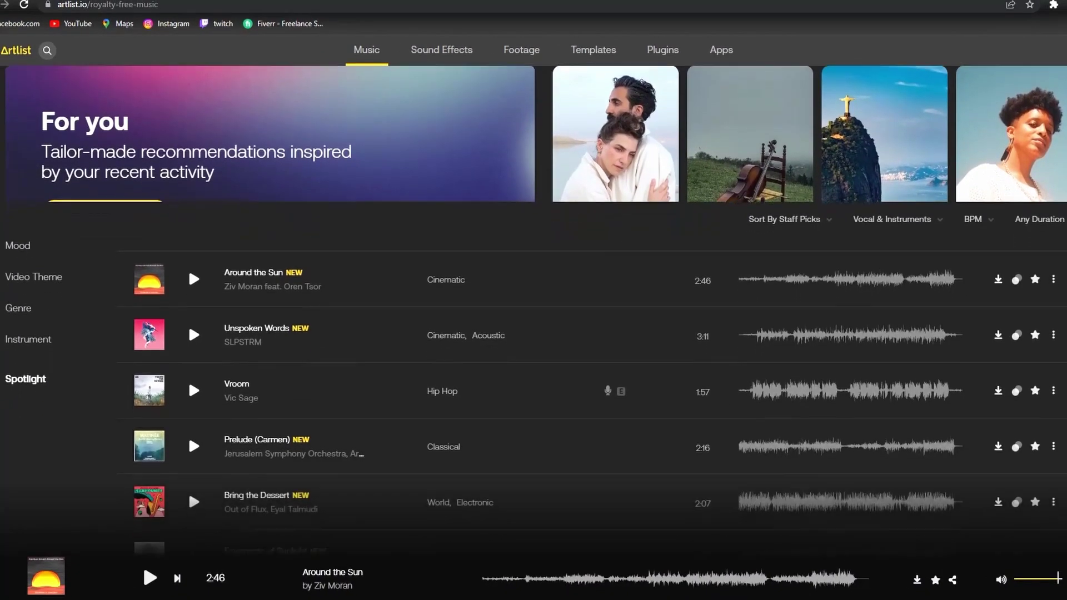
scroll(533, 311, "down", 3)
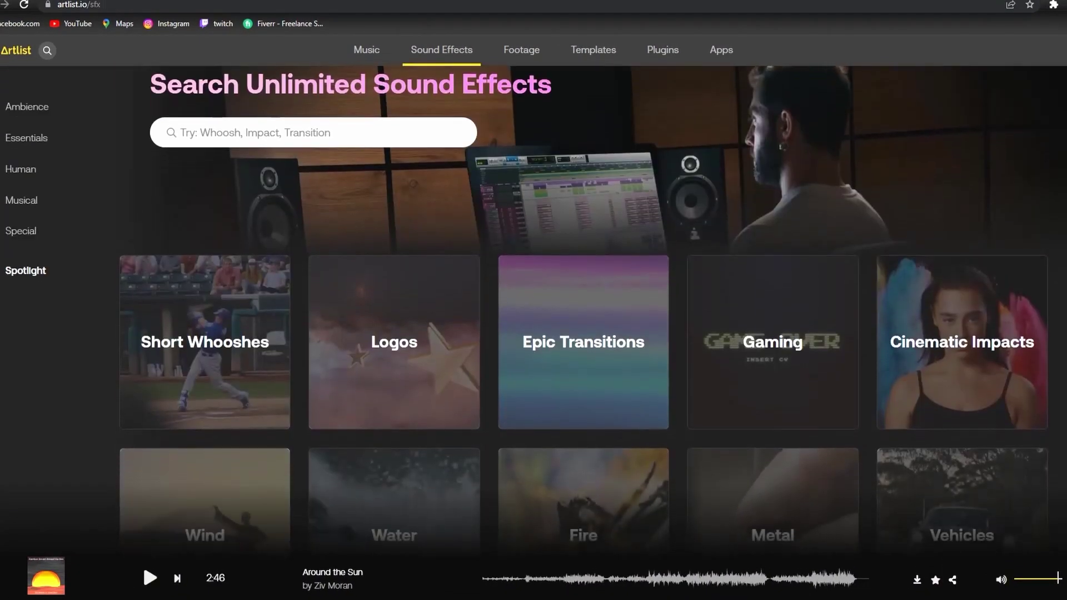
scroll(142, 561, "down", 1)
scroll(142, 561, "down", 3)
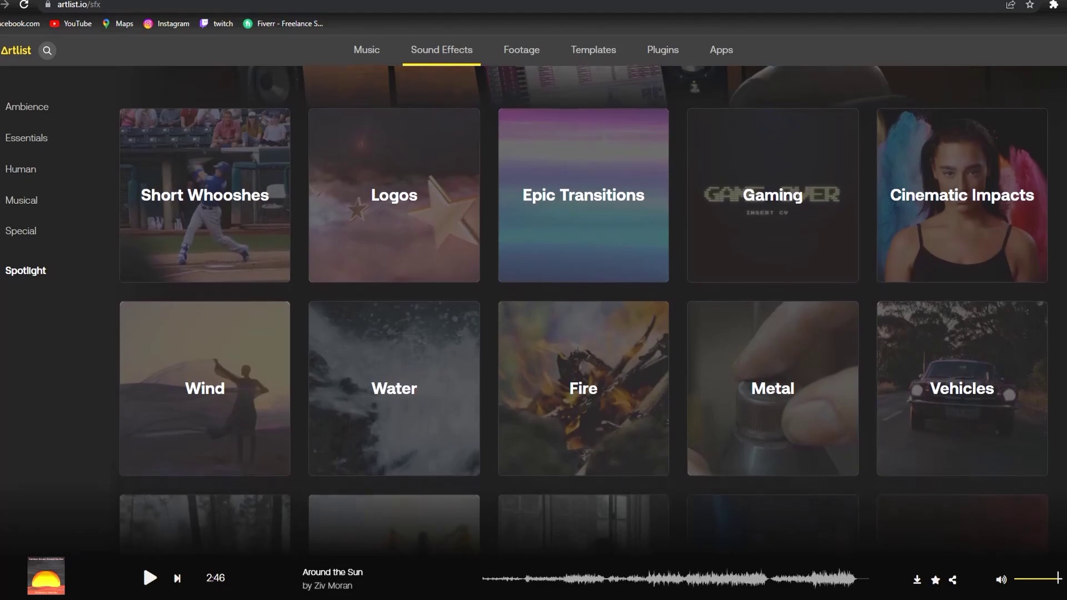
scroll(533, 311, "down", 3)
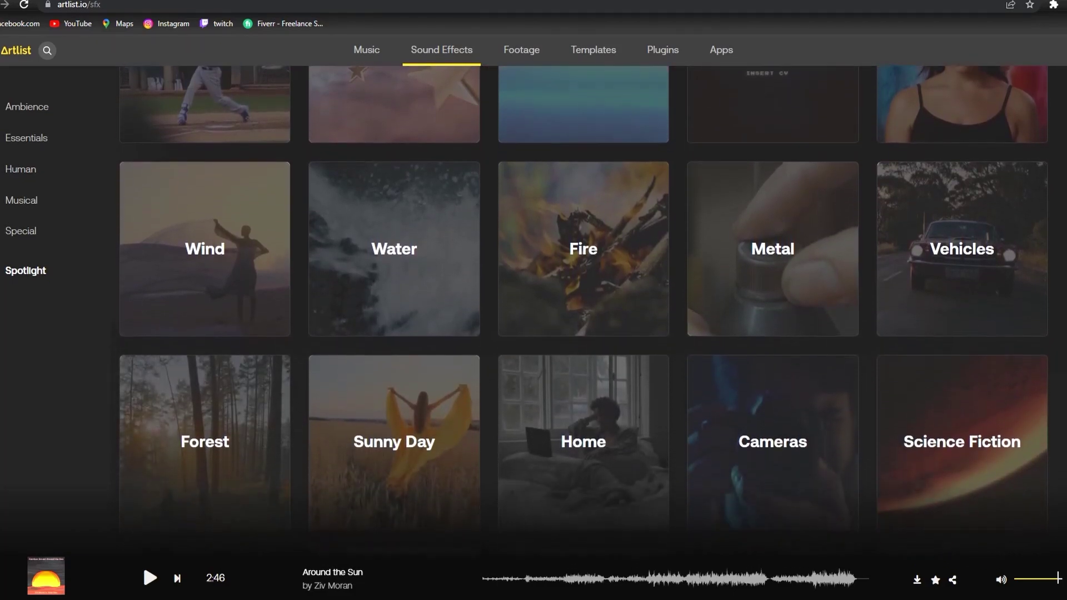
scroll(534, 311, "down", 1)
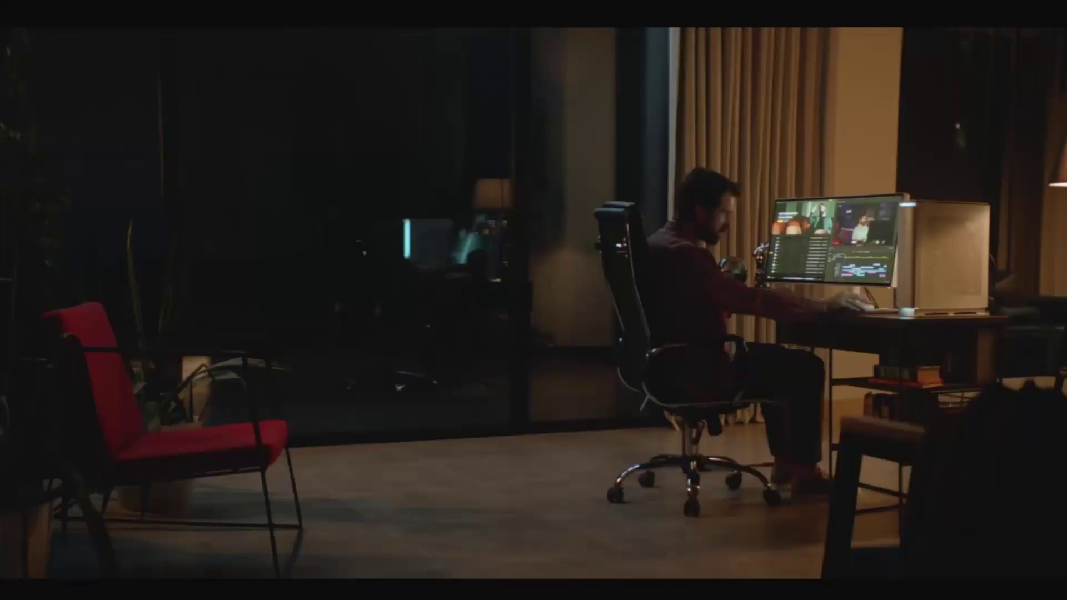